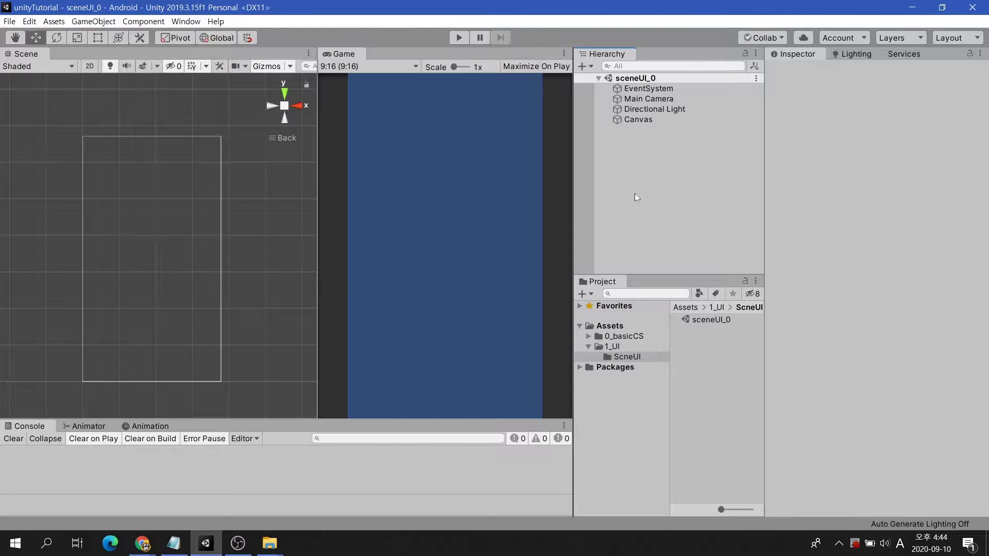
Add a 100×100 white UI Image as a child of the Canvas, centred on screen.
left_click(642, 120)
right_click(644, 122)
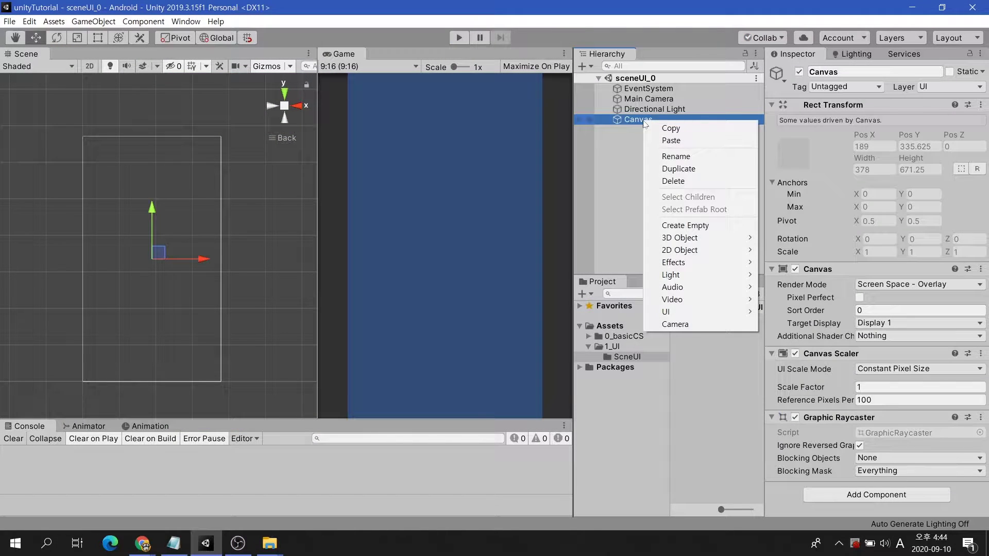
mouse_move(685, 312)
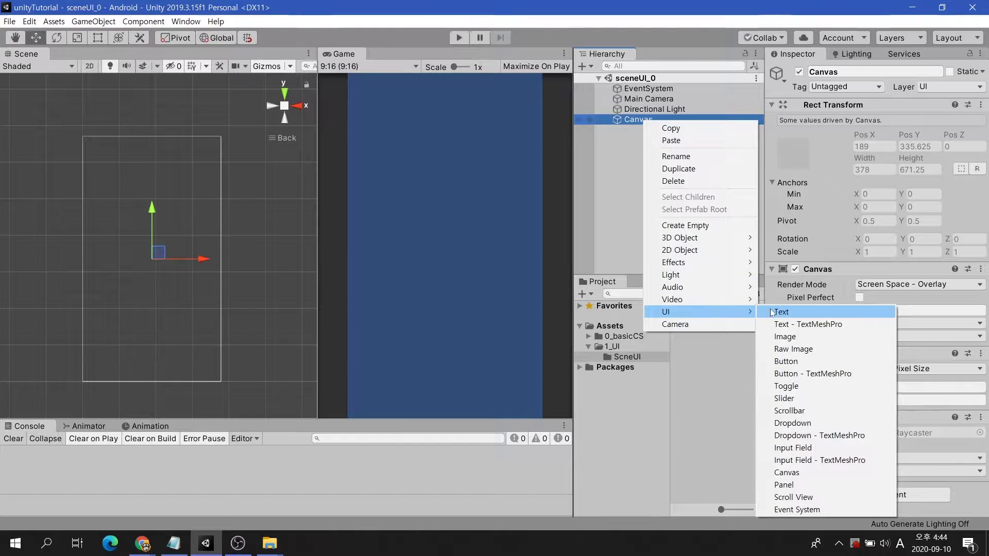
left_click(795, 338)
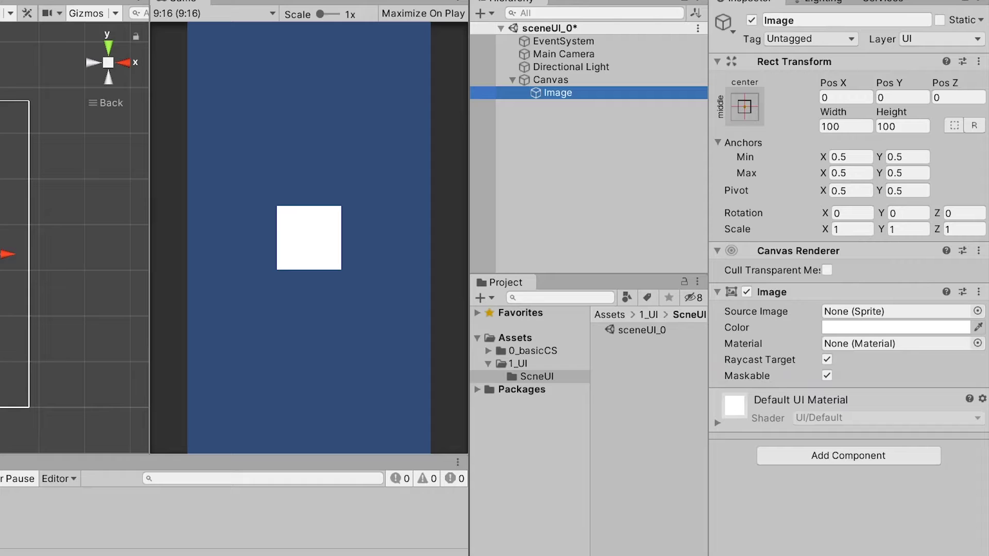
Set the Image's anchor Min and Max X and Y values all to 0.
left_click(876, 180)
type("0")
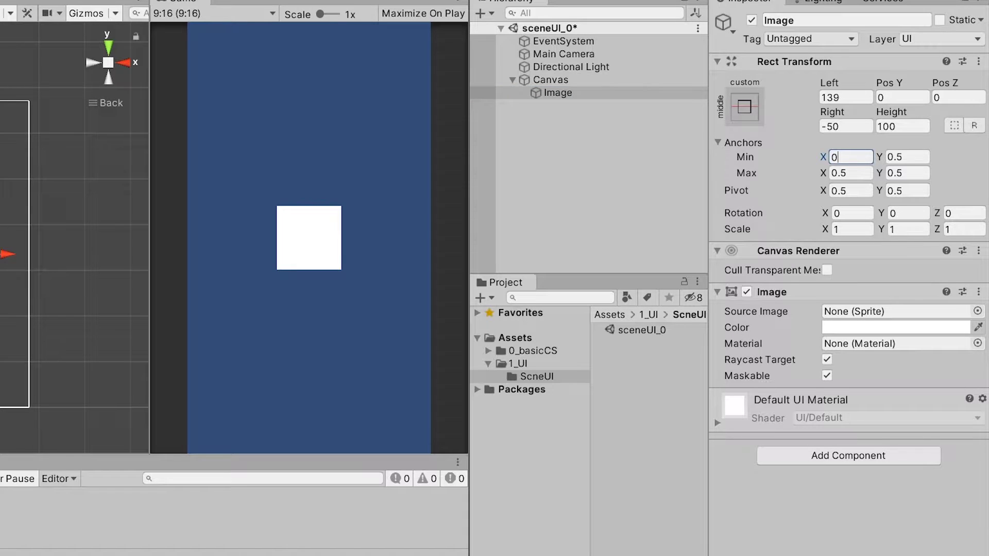
left_click(850, 173)
type("0")
left_click(907, 157)
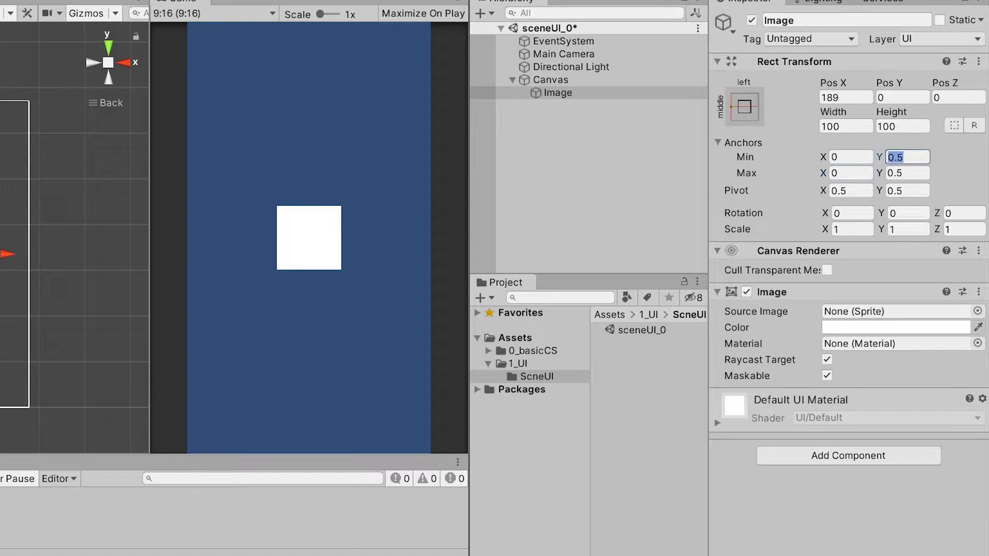
type("0")
left_click(907, 172)
type("0")
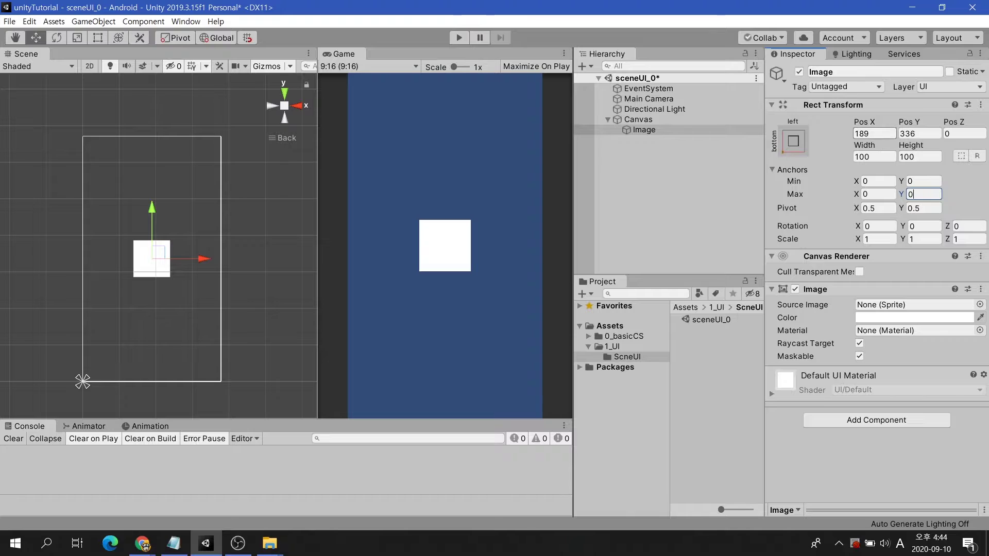
Set the Image's Pos X and Pos Y to 0 to place it in the bottom-left corner.
left_click(845, 97)
type("0")
key("Tab")
type("0")
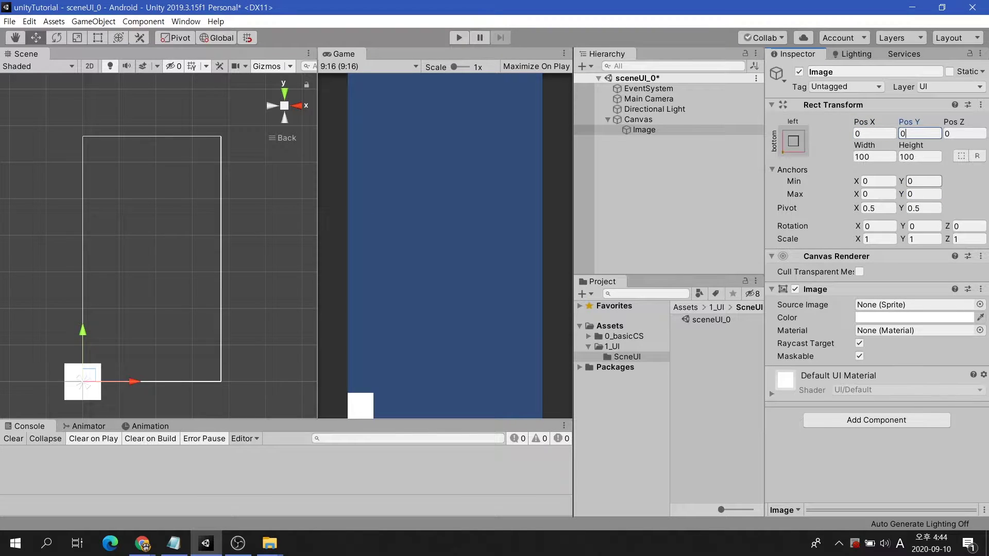
left_click(367, 67)
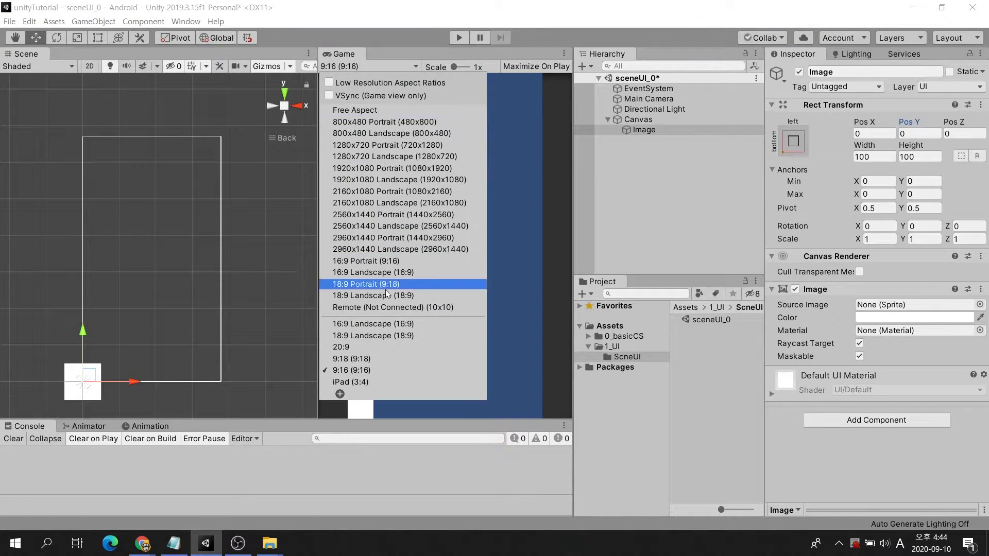
Preview the Game view at 9:18, iPad 3:4, 16:9 and 18:9 Landscape, then return to 9:16.
left_click(382, 359)
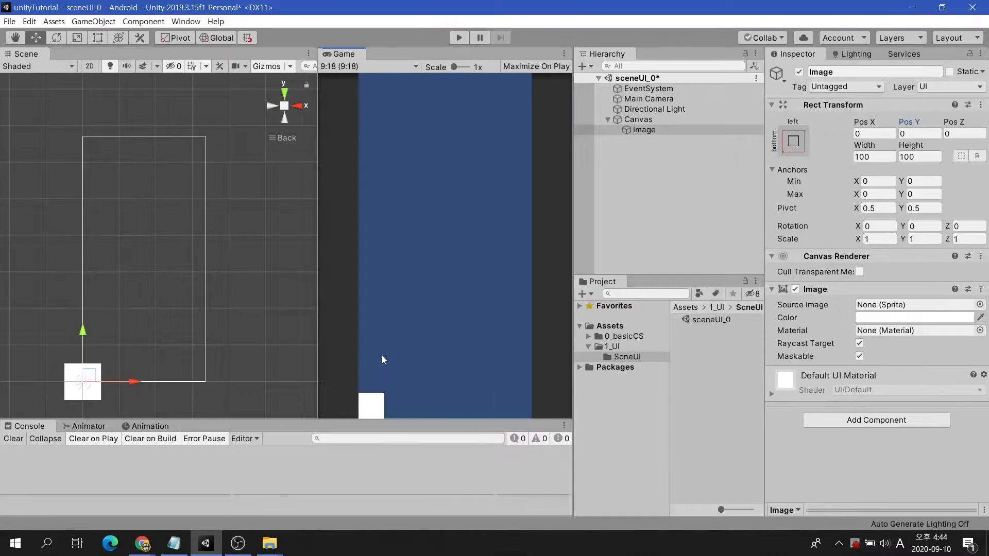
left_click(369, 68)
left_click(382, 382)
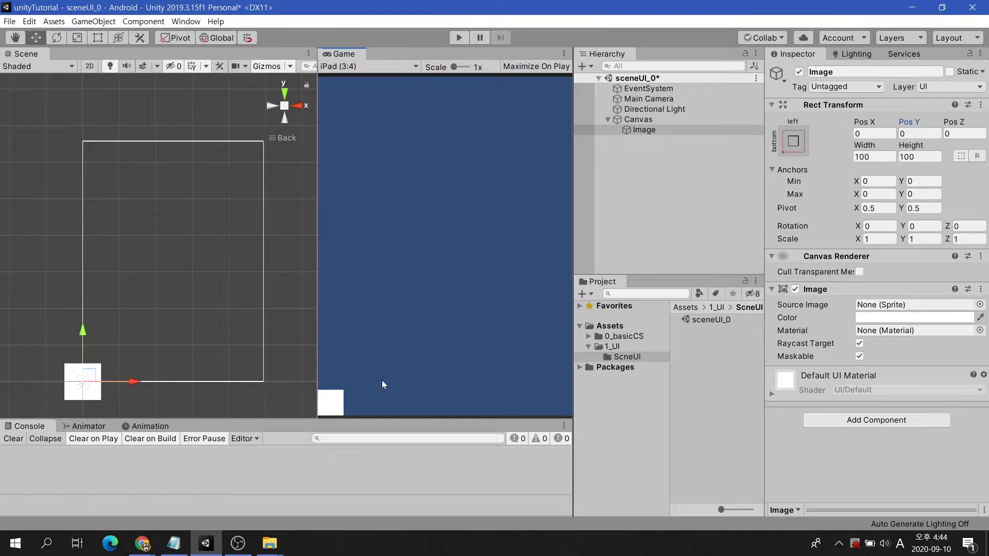
left_click(377, 66)
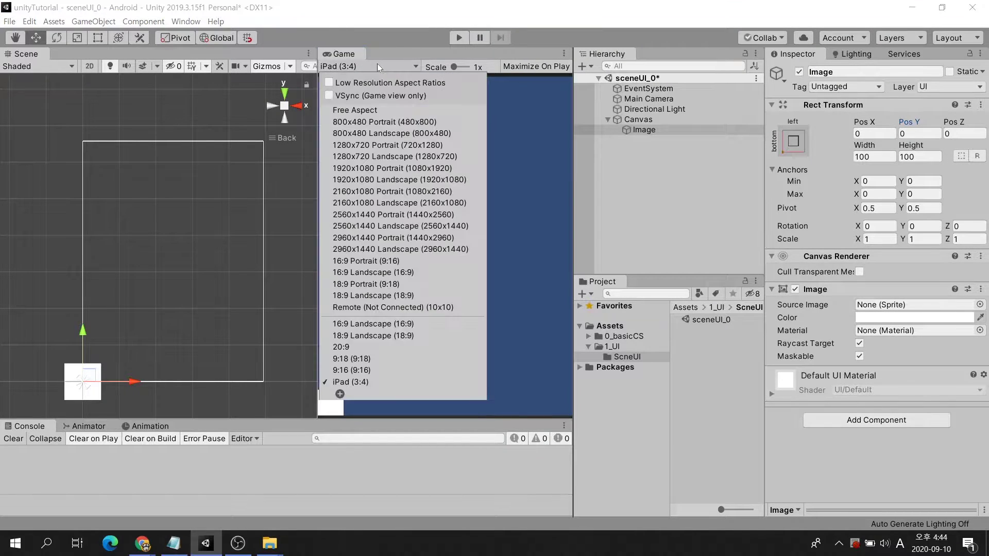
left_click(411, 324)
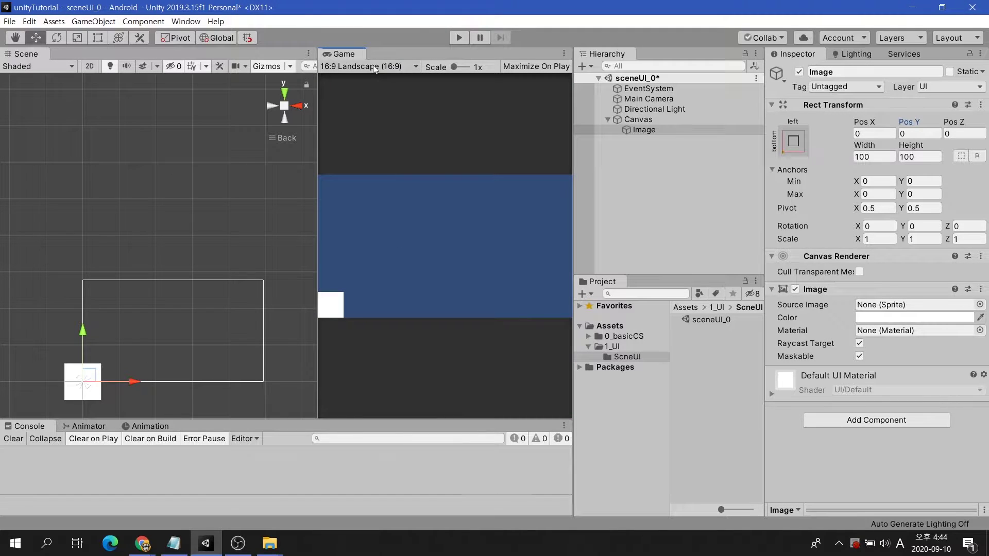
left_click(373, 67)
left_click(397, 332)
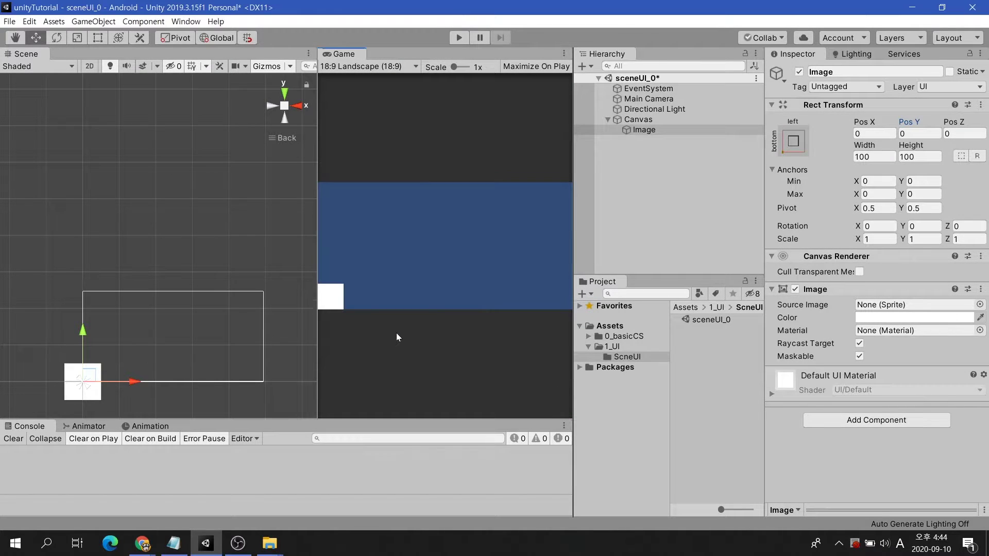
left_click(369, 66)
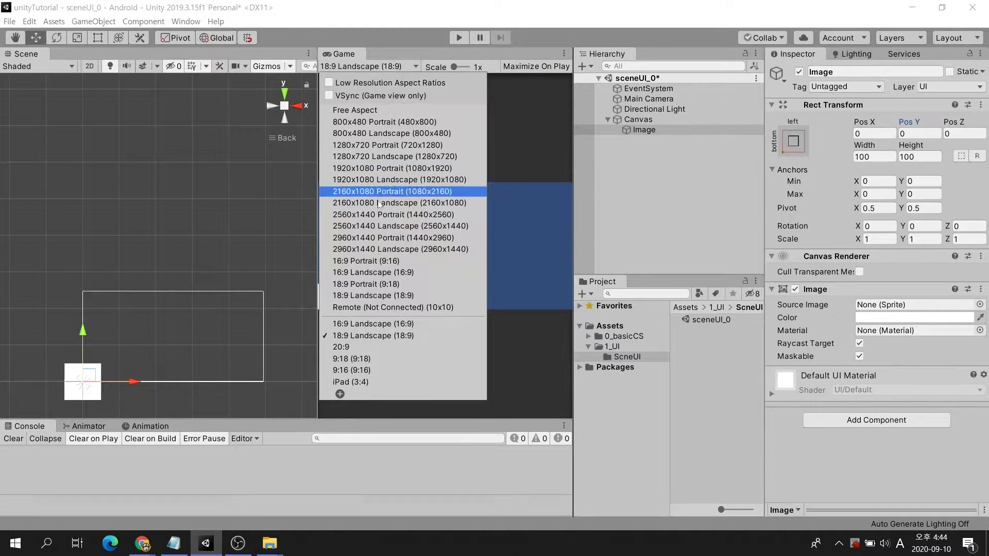
left_click(405, 370)
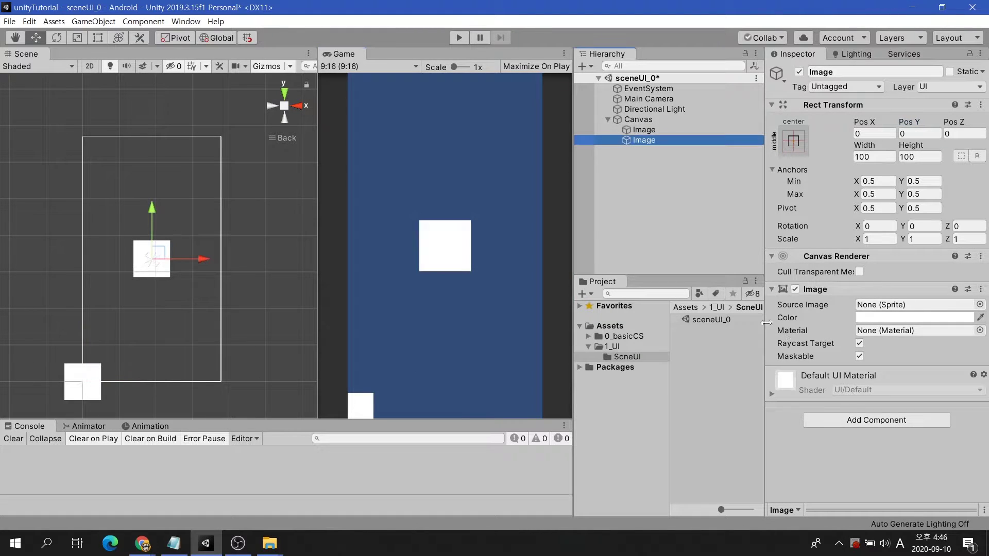
Anchor the second Image to the top-right preset and set its Pos X and Pos Y to 0.
left_click(794, 141)
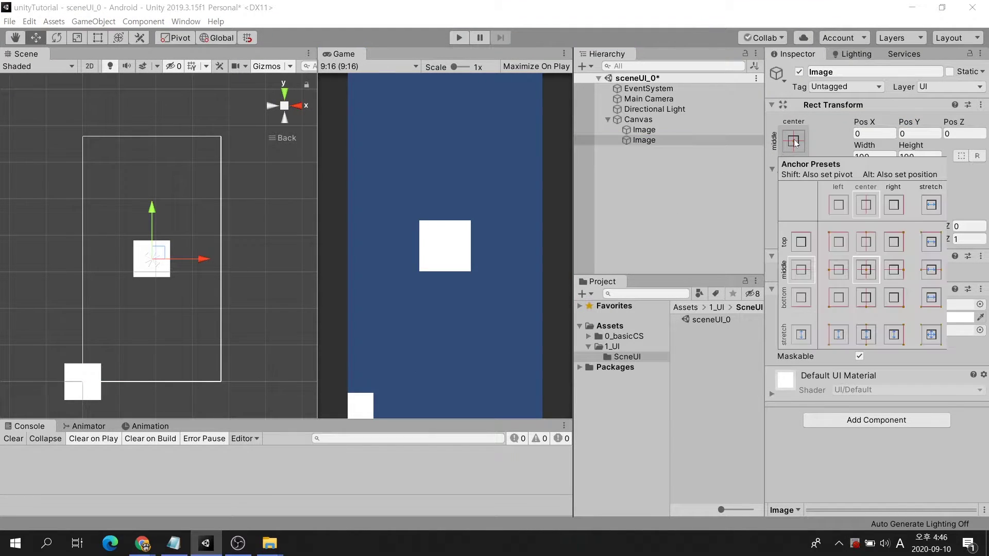
left_click(894, 243)
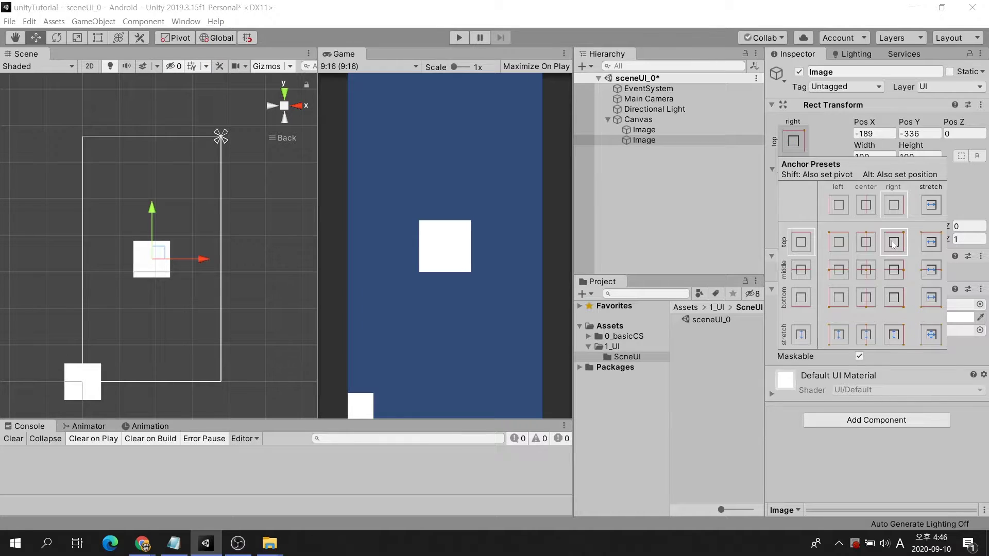
left_click(968, 194)
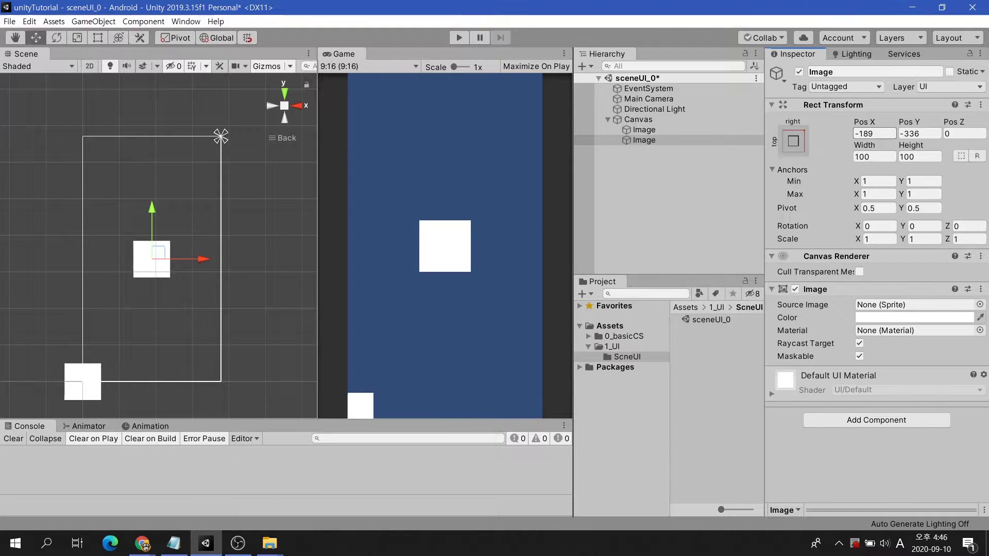
left_click(874, 134)
type("0")
key("Tab")
type("0")
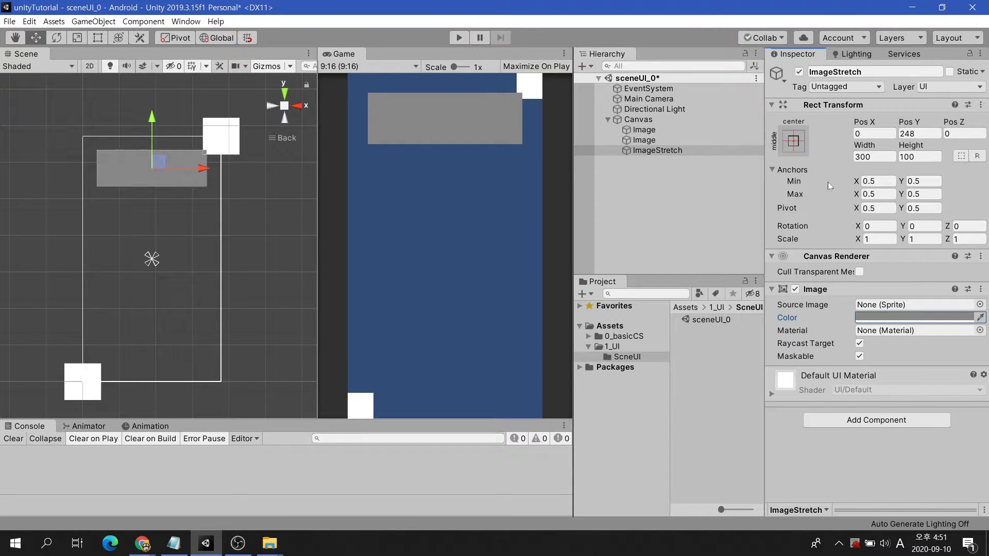
Give ImageStretch the anchor preset that stretches it across the top.
left_click(787, 143)
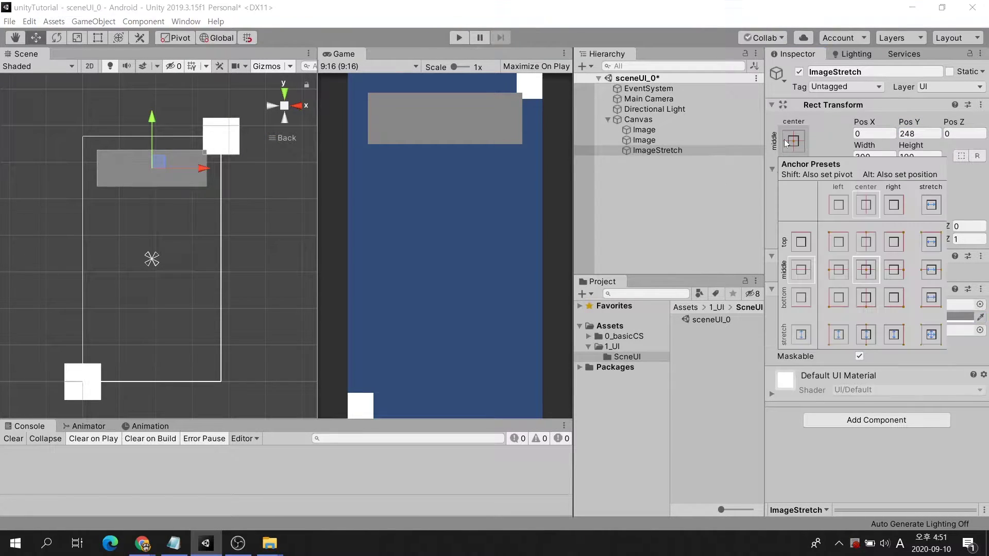
left_click(935, 244)
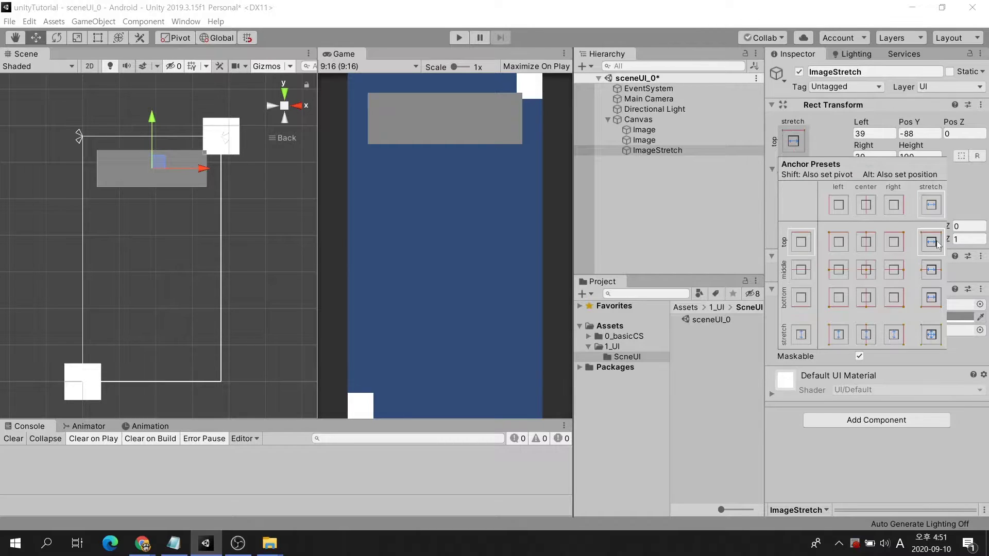
left_click(736, 227)
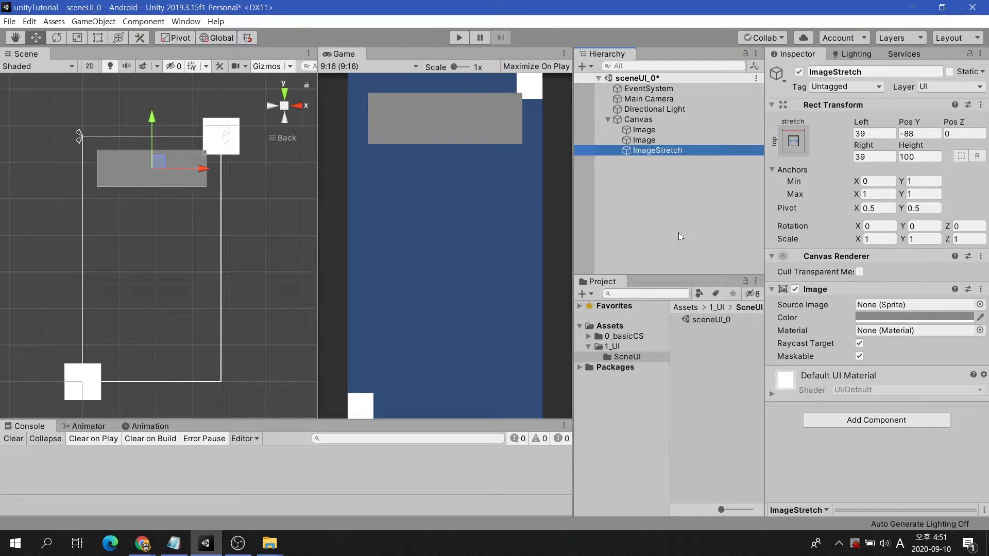
Preview the layout at iPad 3:4 and then 16:9 Landscape.
left_click(364, 67)
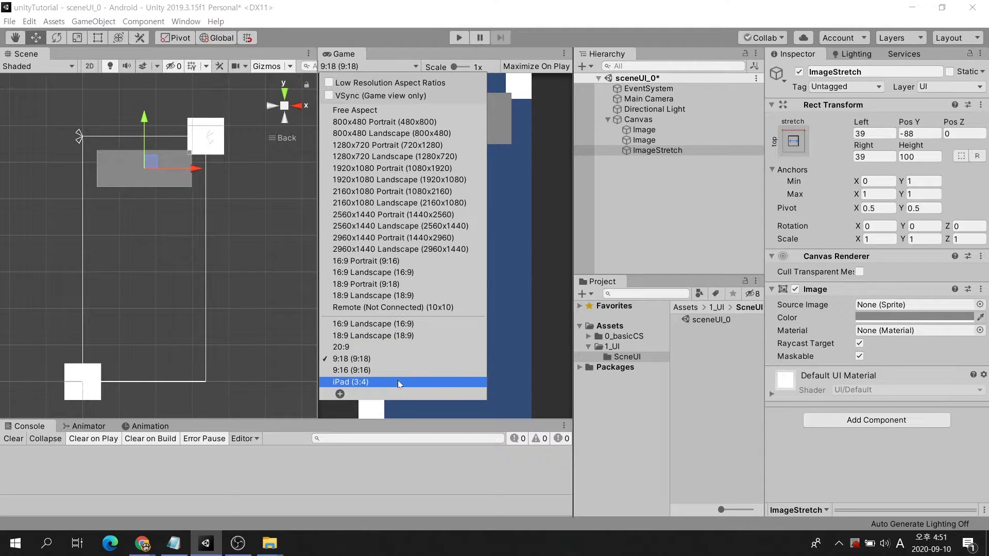
left_click(398, 381)
left_click(354, 67)
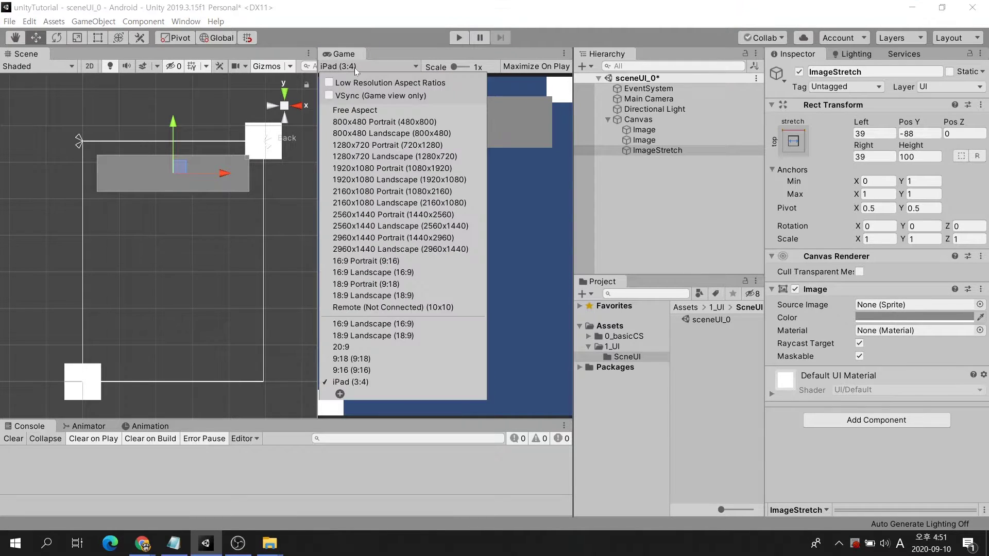
left_click(397, 324)
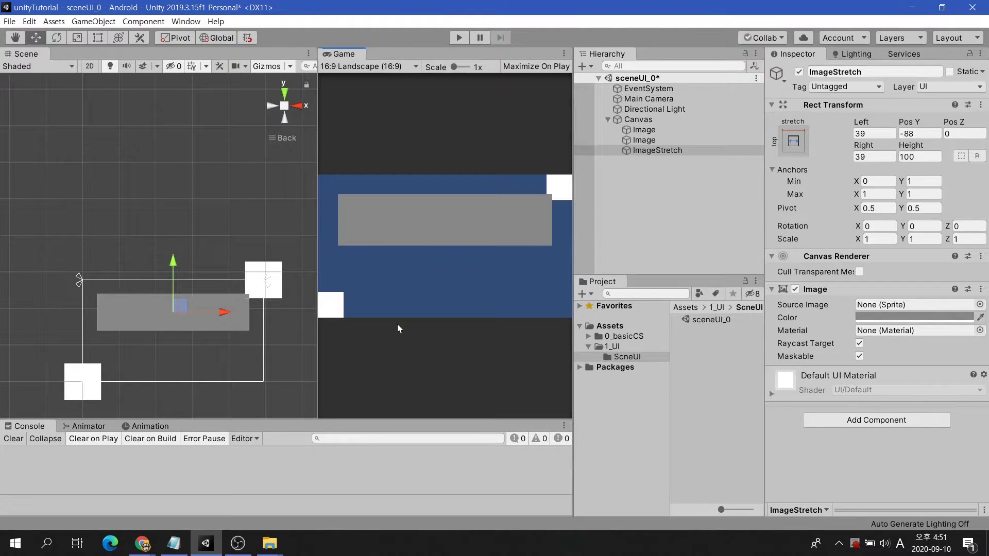
left_click(350, 70)
At 9:16, Alt-apply stretch presets: full width, top strip, bottom strip, then full canvas.
left_click(374, 368)
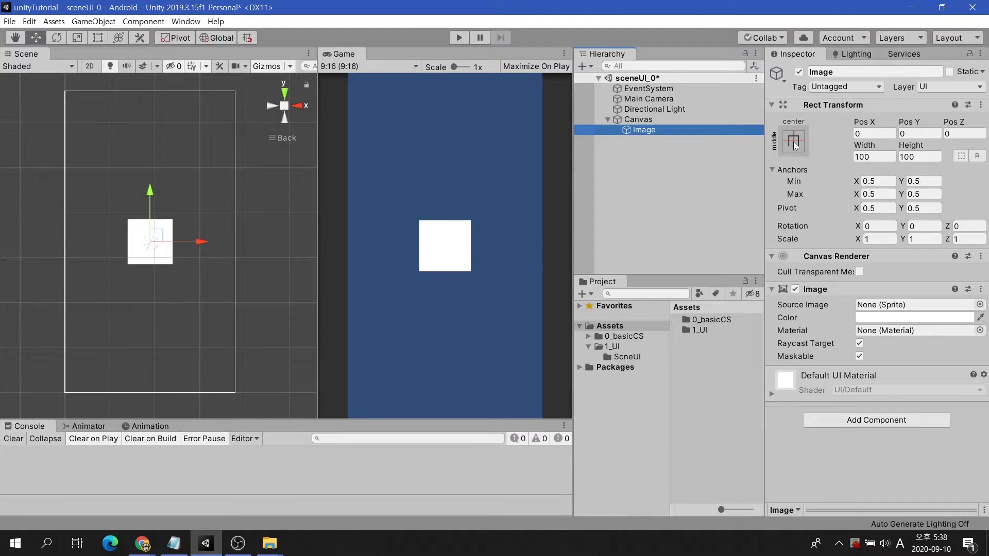
left_click(793, 141)
key("alt")
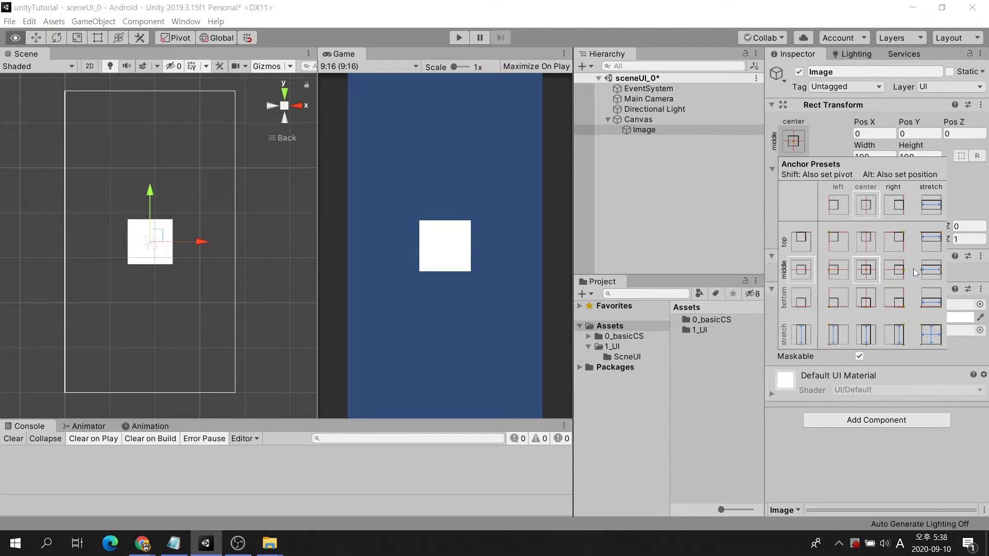
left_click(937, 209, "alt")
left_click(937, 245, "alt")
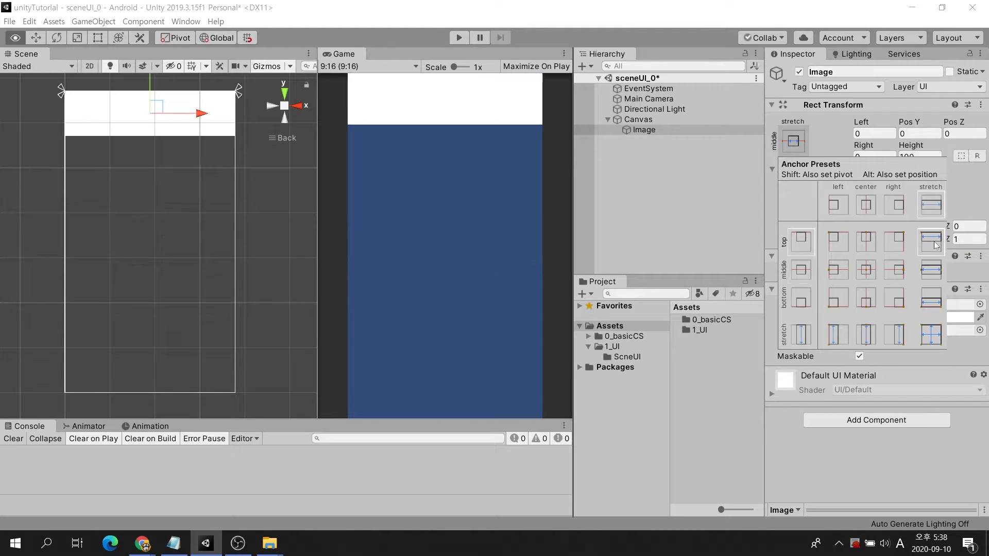
left_click(933, 298, "alt")
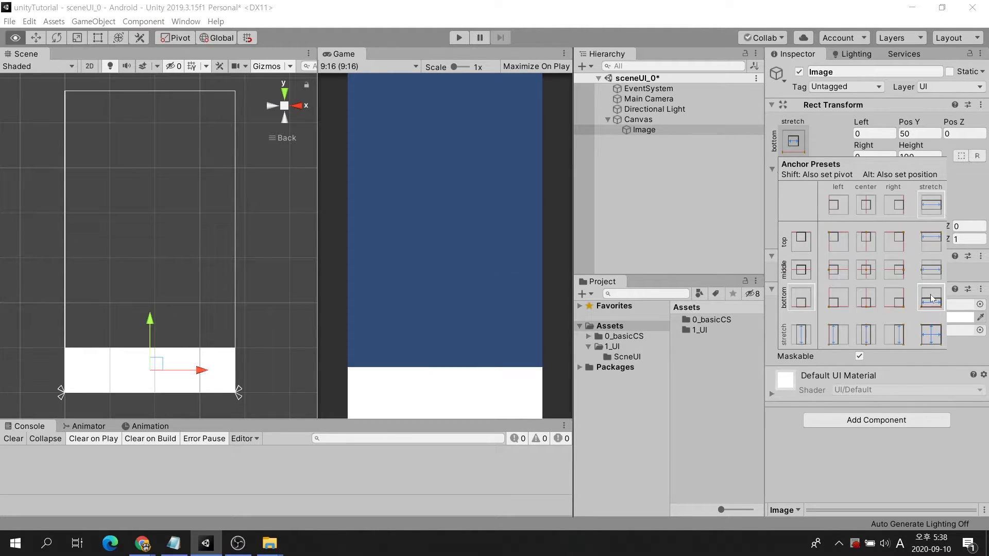
left_click(935, 337, "alt")
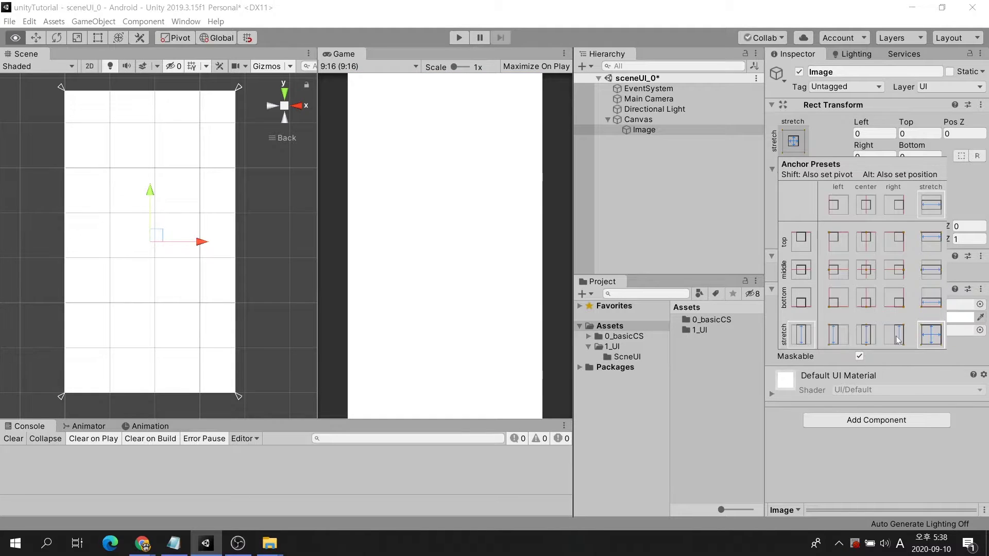
Alt-apply the vertical-strip, corner and edge presets, ending at middle-center.
left_click(894, 335, "alt")
left_click(868, 336, "alt")
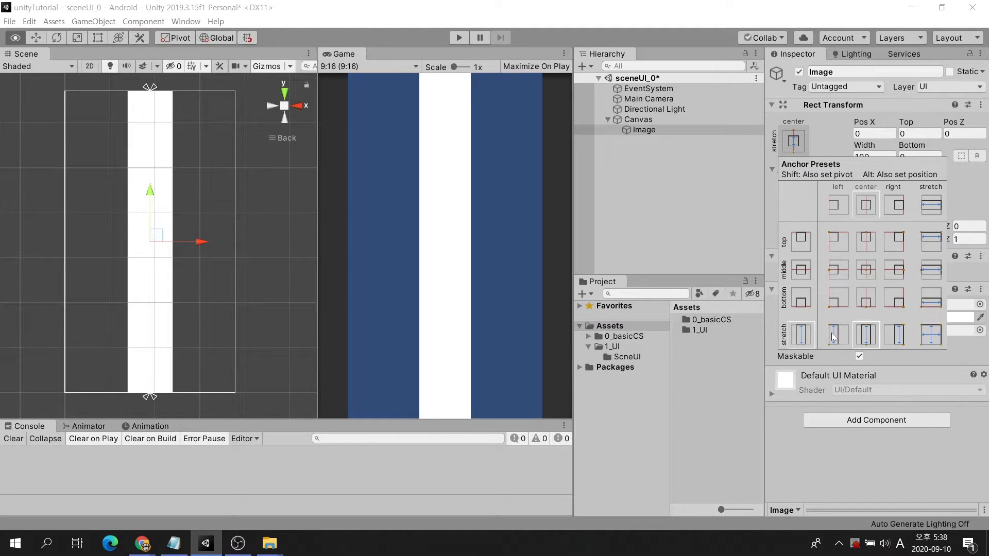
left_click(833, 336, "alt")
left_click(838, 305, "alt")
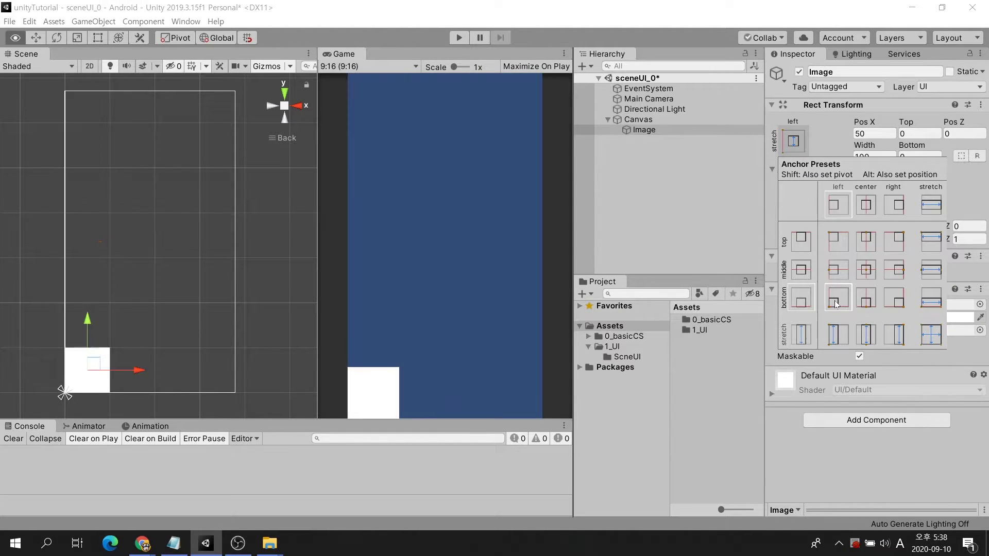
left_click(867, 300, "alt")
left_click(895, 299, "alt")
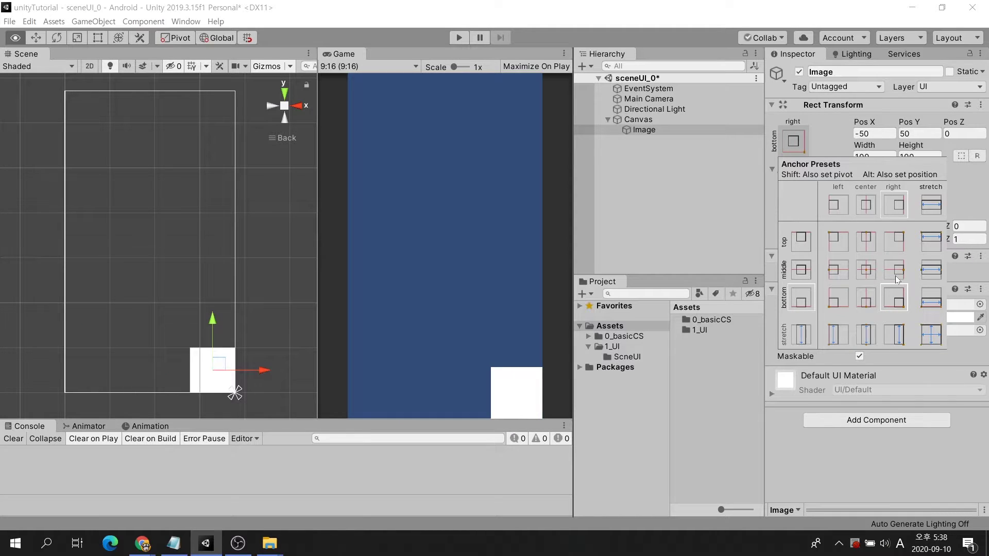
left_click(895, 271, "alt")
left_click(889, 243, "alt")
left_click(865, 242, "alt")
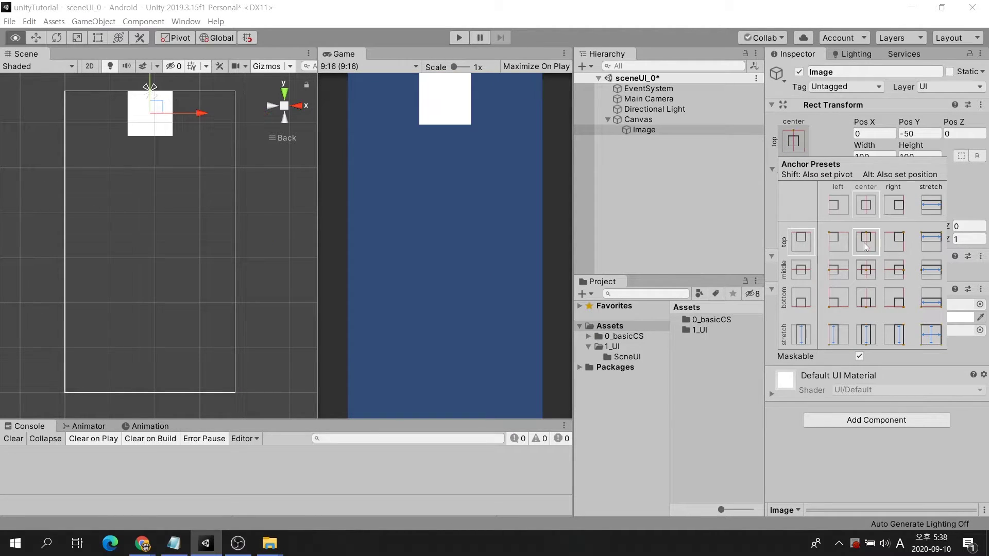
left_click(864, 272, "alt")
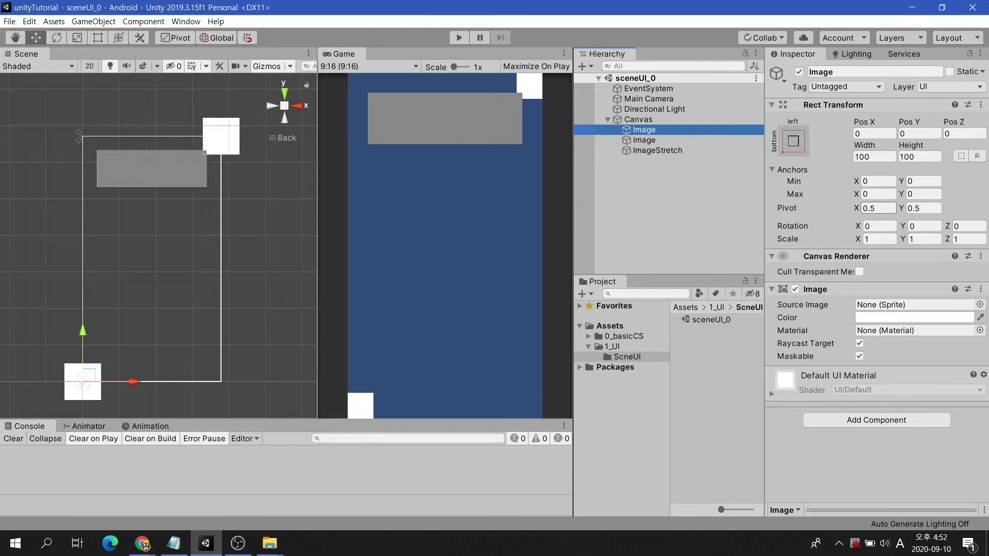
Set the bottom-left Image's Pivot to 0, 0 and its Pos X/Y to 0, 0.
left_click(878, 208)
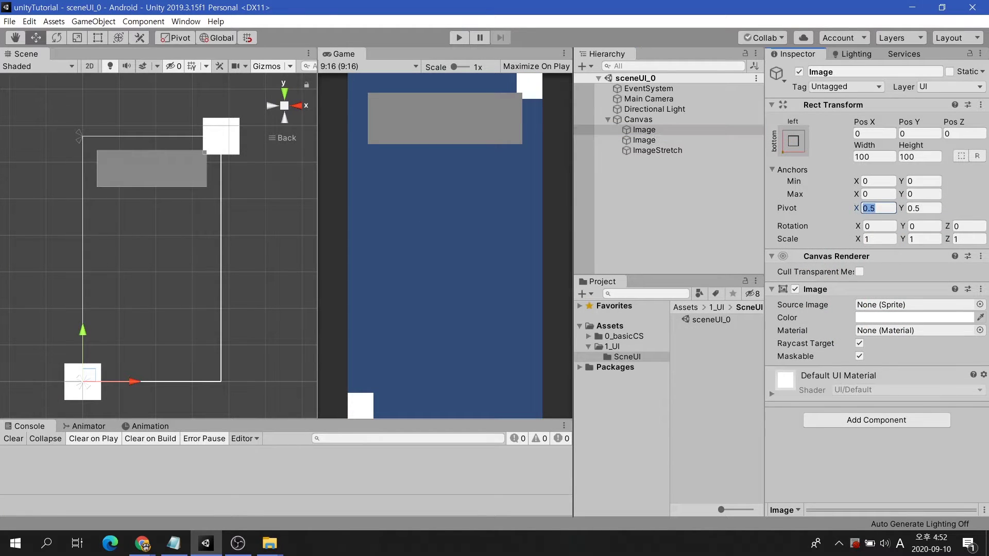
type("0")
left_click(924, 208)
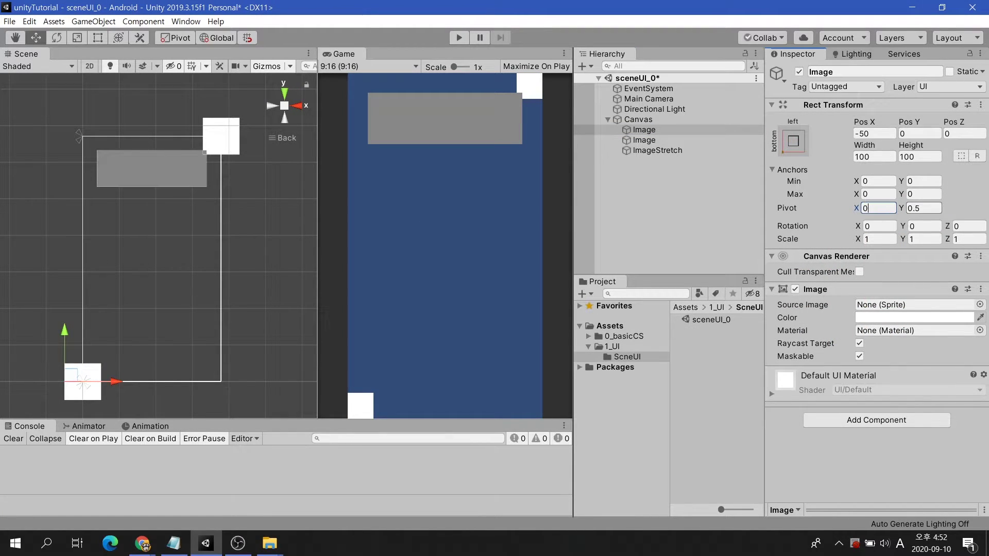
type("0")
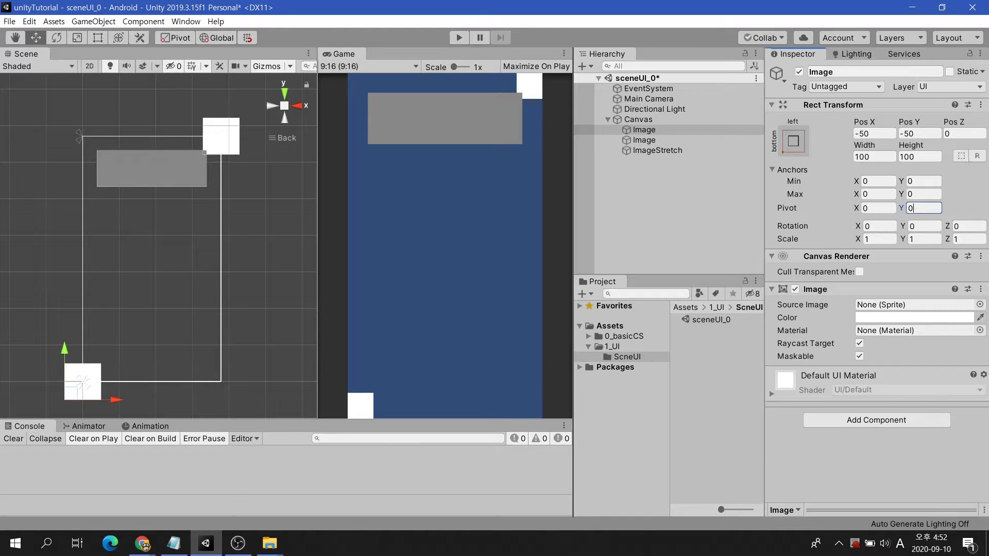
left_click(875, 133)
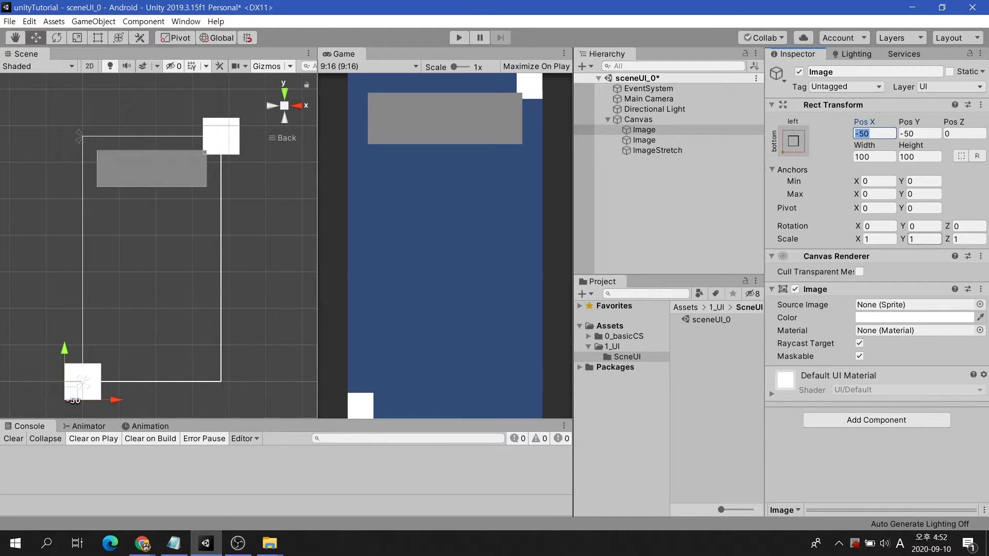
type("0")
key("Tab")
type("0")
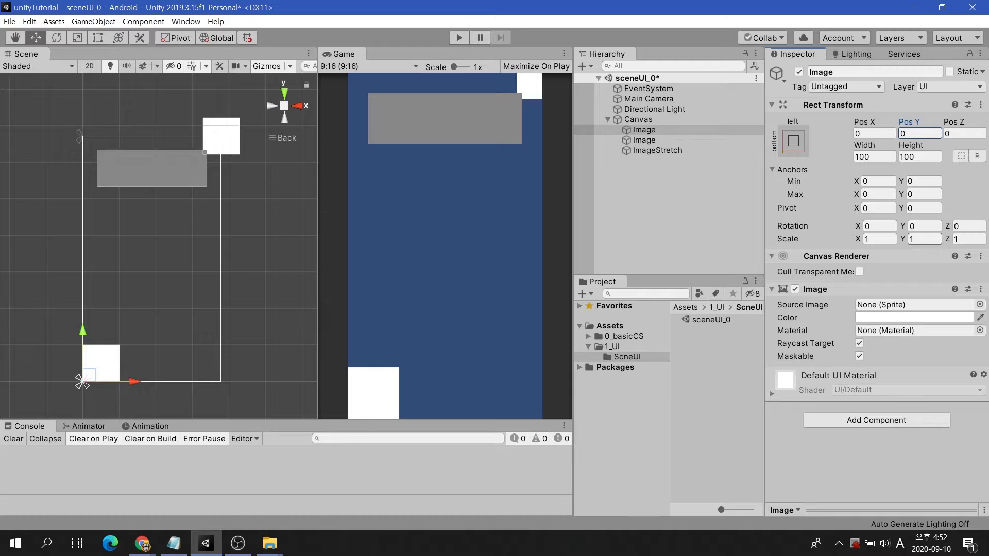
Set the top-right Image's Pivot to 1, 1 and its Pos X/Y to 0, 0.
left_click(659, 142)
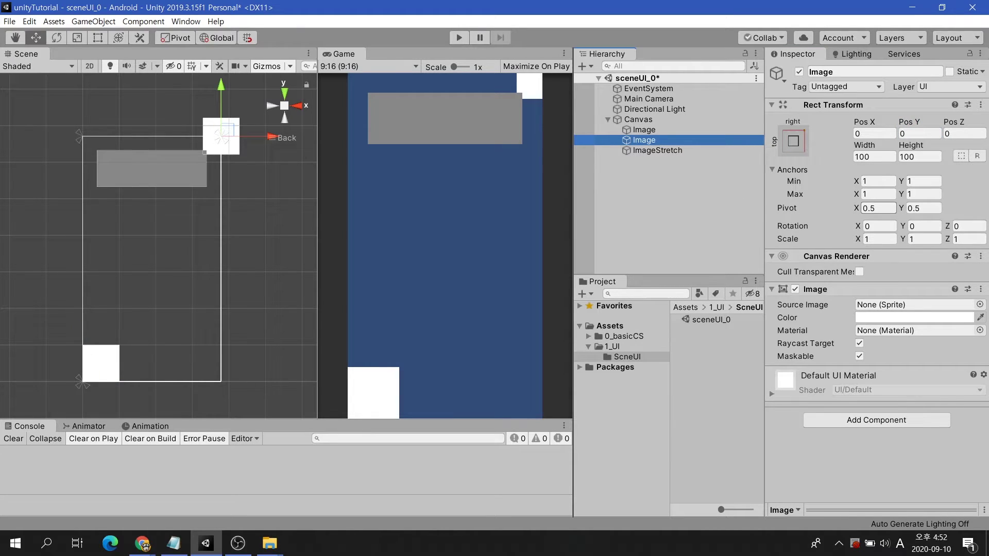
left_click(876, 208)
type("1")
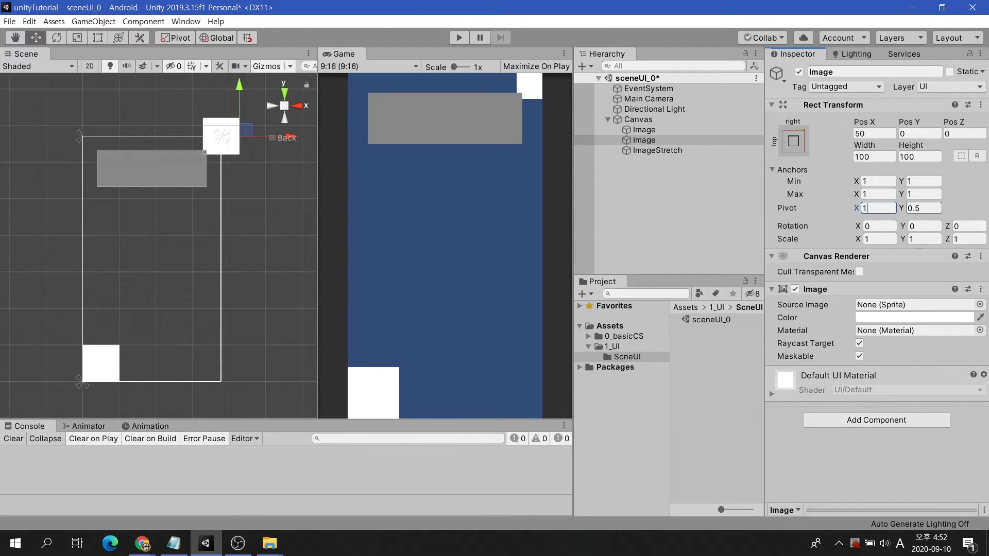
key("Tab")
type("1")
left_click(875, 133)
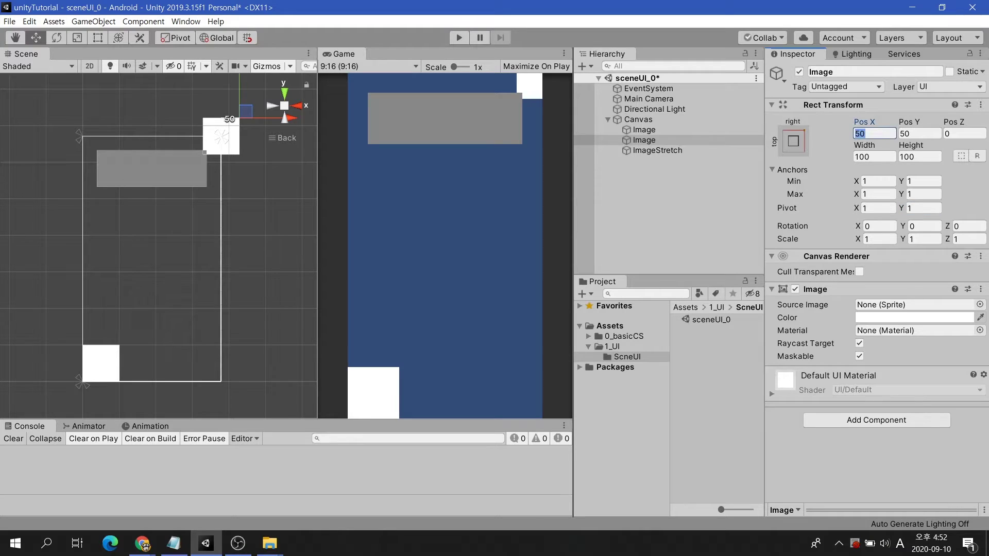
type("0")
left_click(921, 134)
type("0")
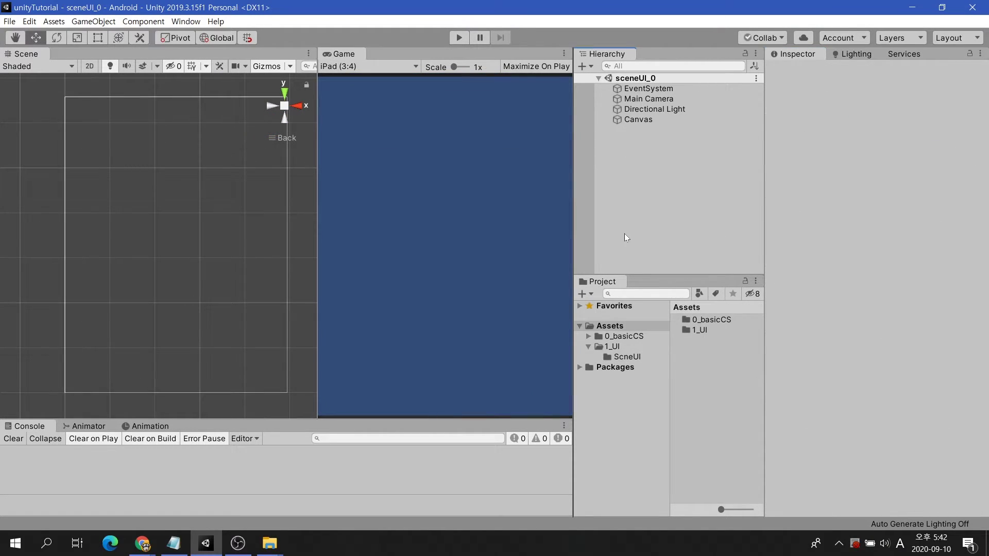
Add a new UI Image under the Canvas named ImageTopMenu.
right_click(630, 120)
mouse_move(665, 311)
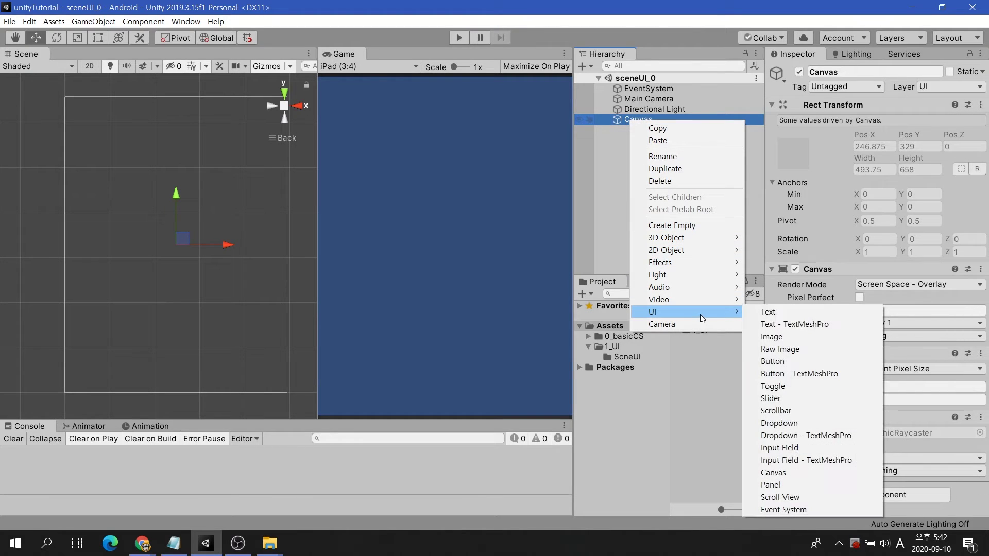
left_click(768, 336)
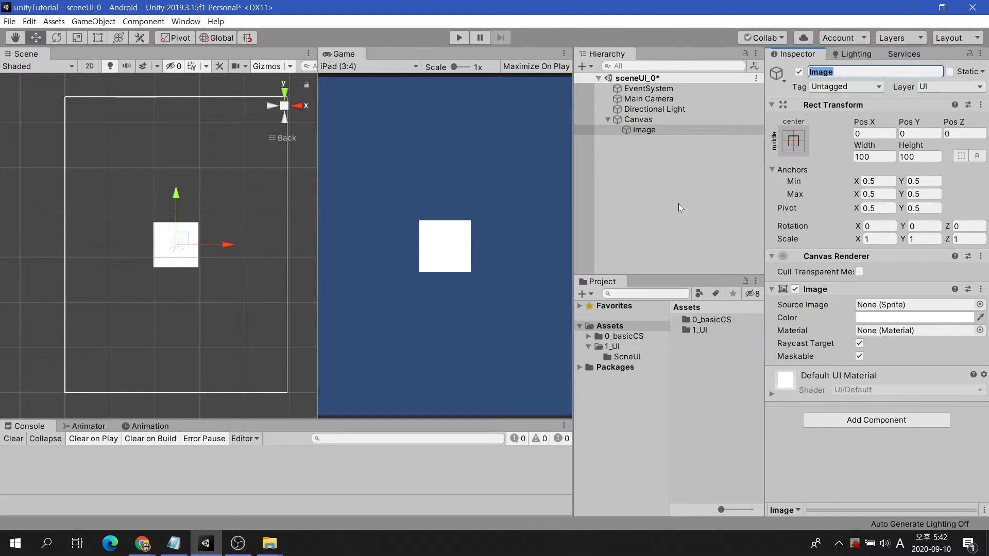
key("Right")
type("TopMenu")
key("Return")
Anchor ImageTopMenu as a full-width top strip with height 70.
left_click(792, 142)
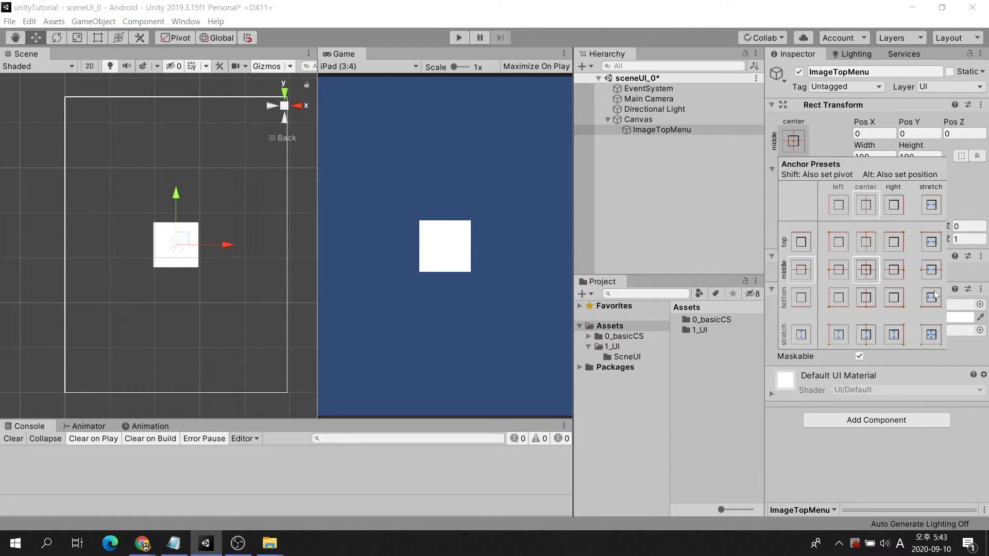
left_click(931, 241, "alt")
left_click(917, 157)
left_click(917, 157)
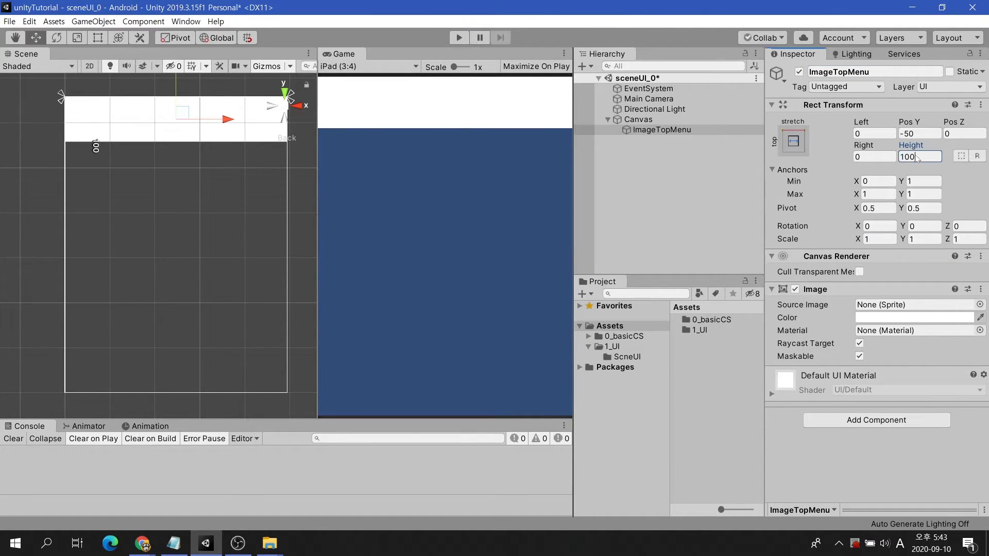
key("BackSpace")
key("BackSpace")
key("BackSpace")
type("70")
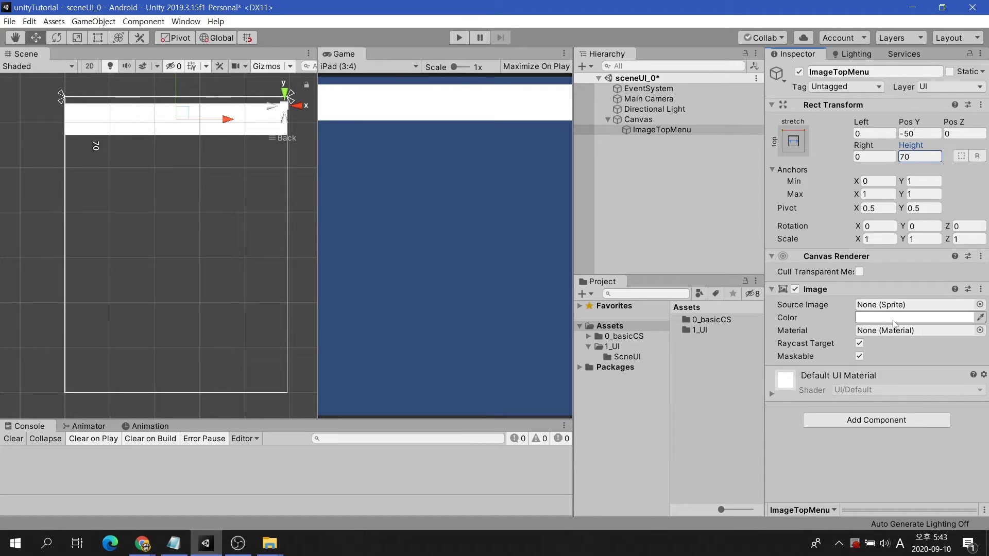
Give the bar UISprite as Source Image and a 9D9D9D grey colour.
left_click(980, 304)
left_click(577, 182)
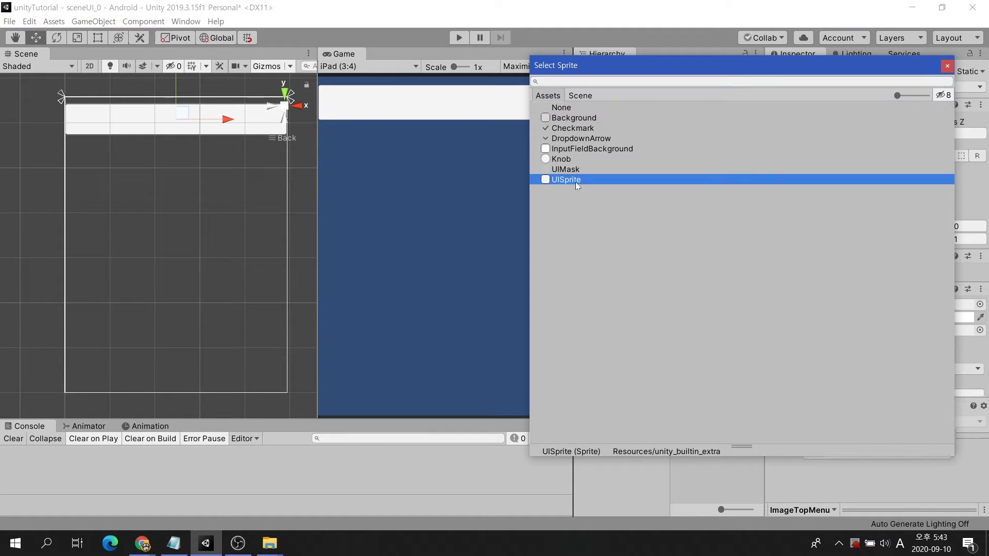
left_click(947, 66)
left_click(914, 317)
left_click_drag(615, 273, 599, 277)
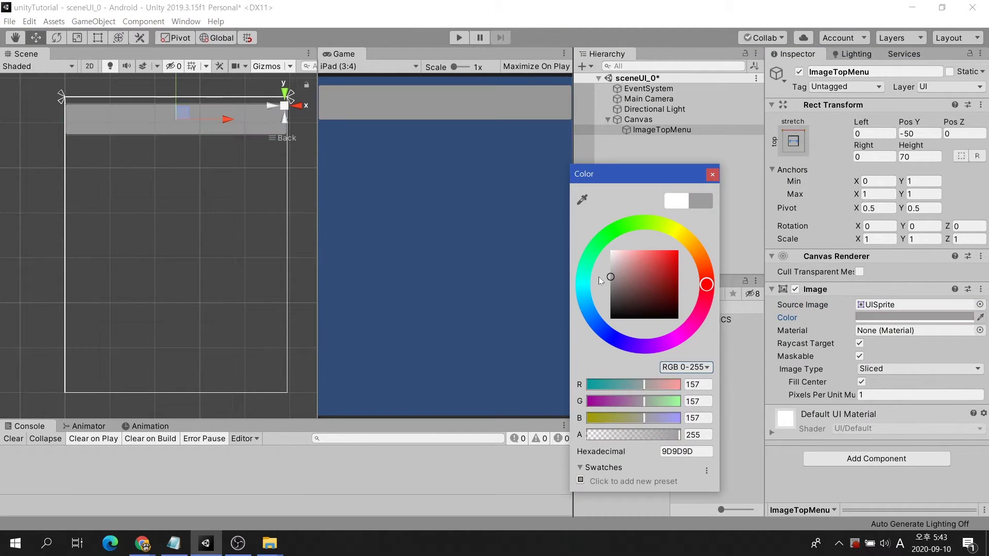
left_click(712, 174)
Snap the ImageTopMenu bar flush to the canvas top with an anchor preset.
left_click(875, 157)
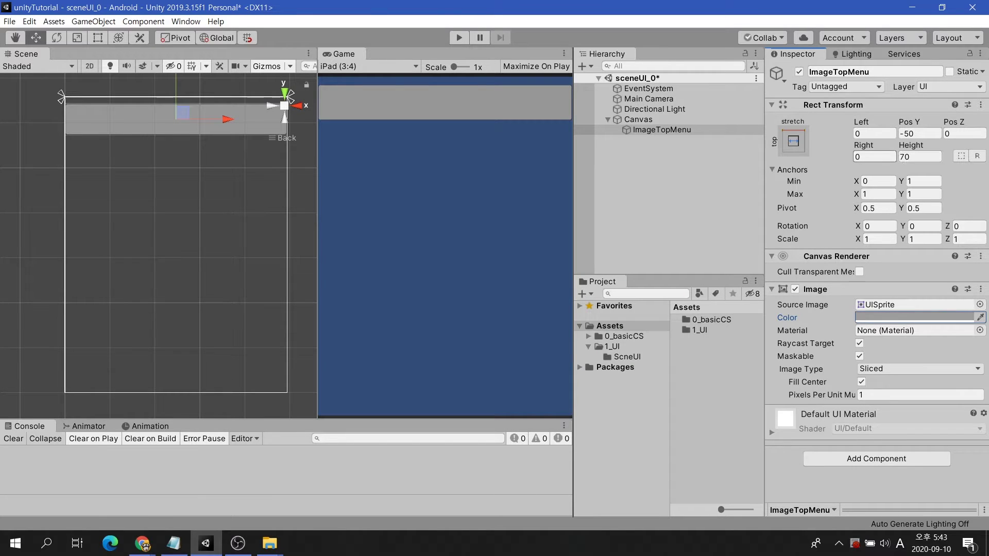
left_click(793, 140)
left_click(945, 261, "alt")
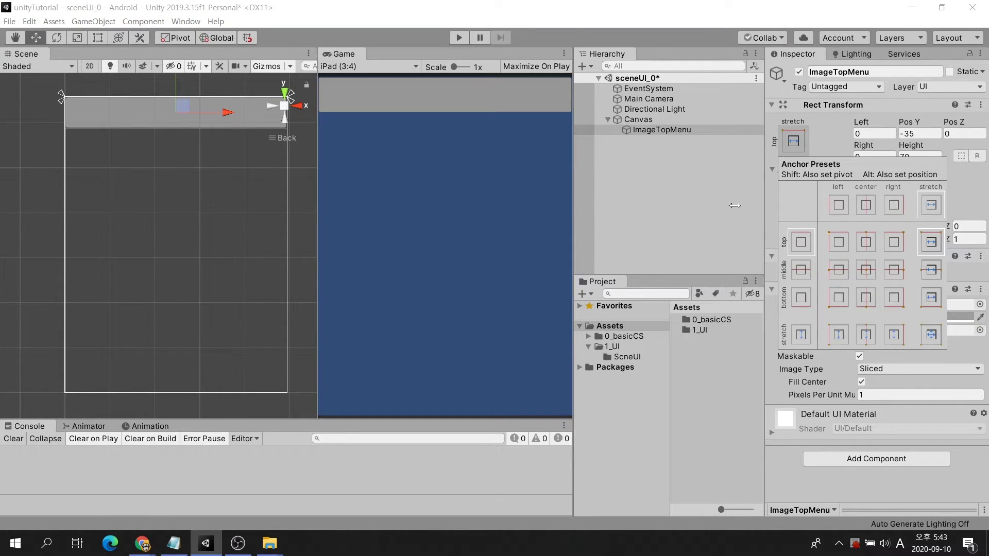
left_click(676, 193)
Create an empty child under ImageTopMenu named groupButtons.
right_click(648, 131)
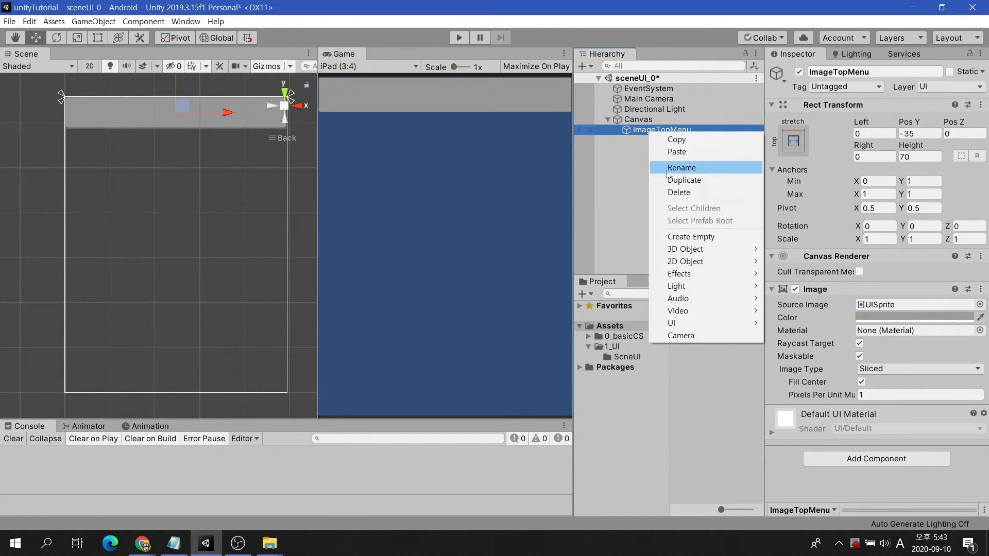
left_click(699, 237)
left_click(849, 71)
type("gro")
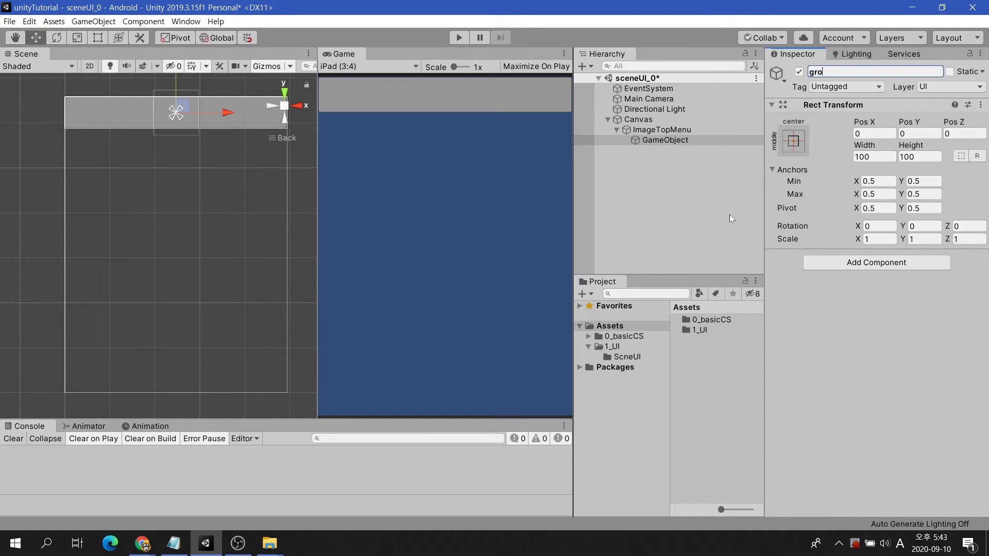
type("upButtons")
key("Return")
Anchor groupButtons middle-stretch across the bar's full width with height 60.
left_click(799, 144)
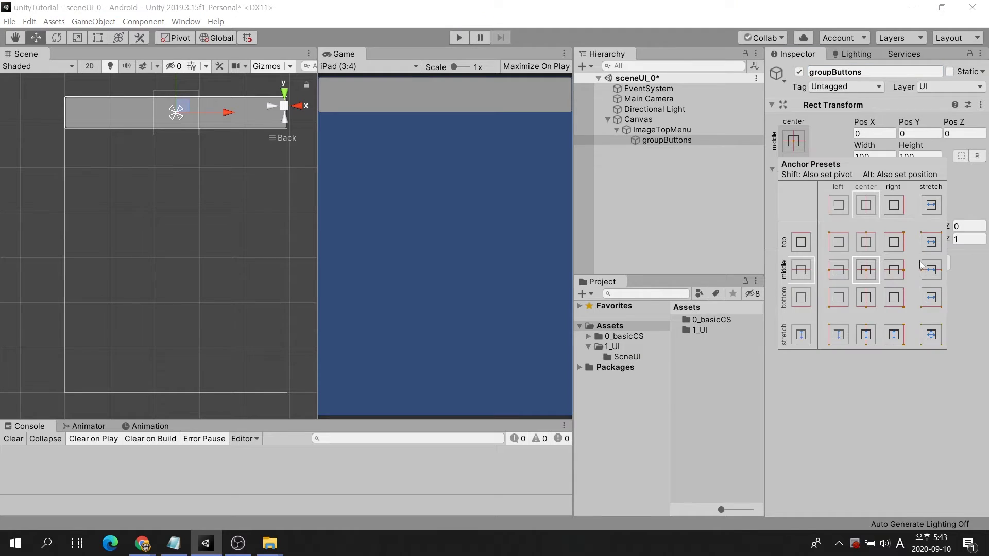
left_click(931, 273)
left_click(920, 156)
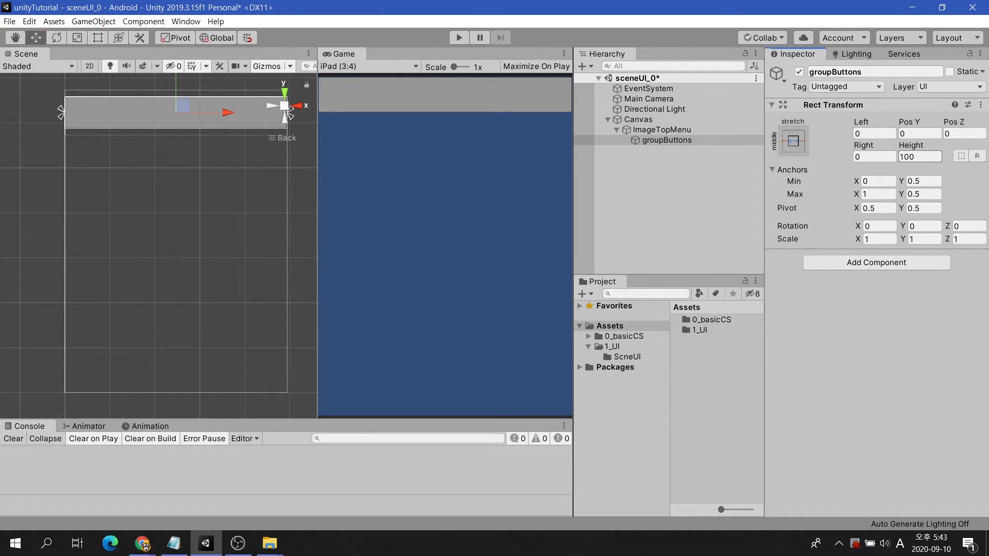
left_click(920, 156)
left_click_drag(900, 157, 909, 157)
type("60")
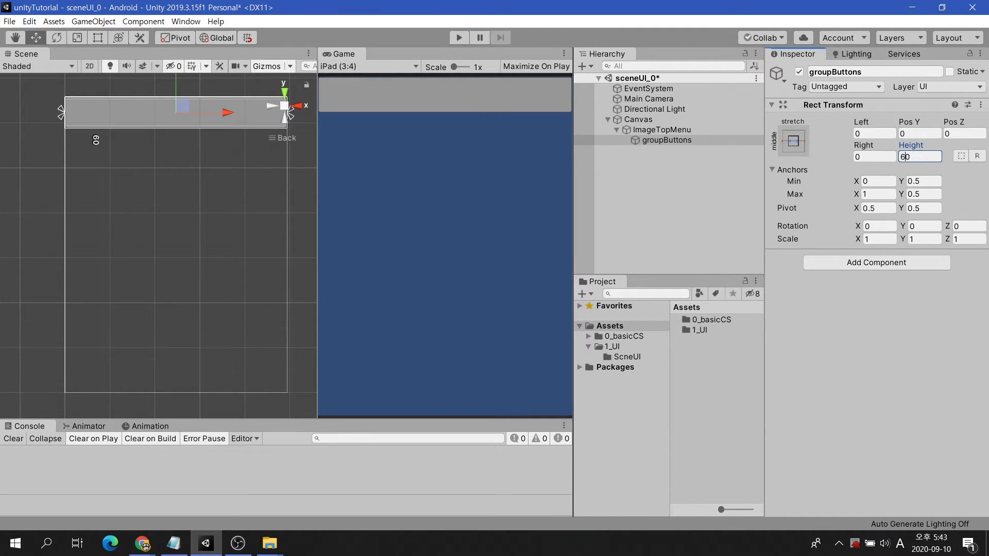
Add a Grid Layout Group to groupButtons with cell height 50 and width 80.
left_click(834, 262)
left_click(904, 322)
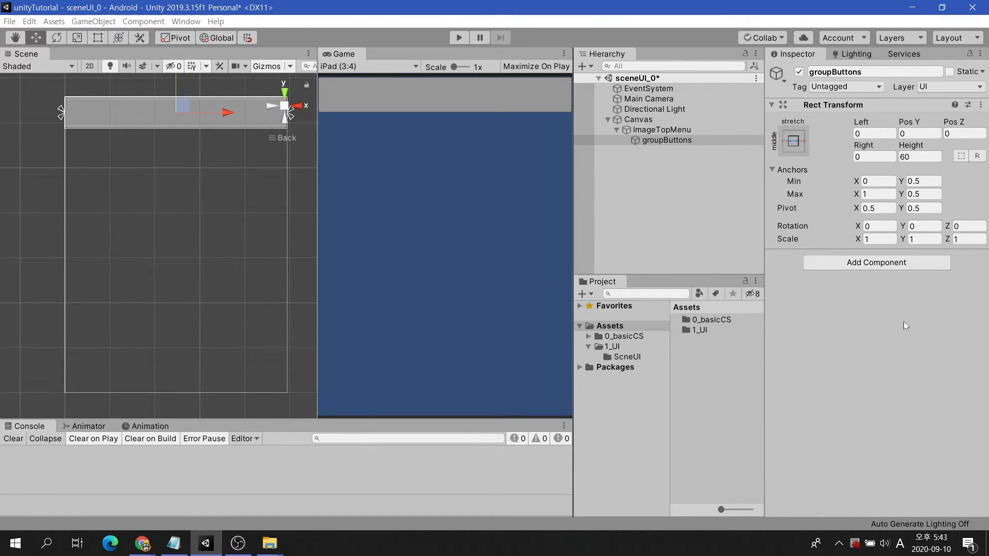
left_click(922, 284)
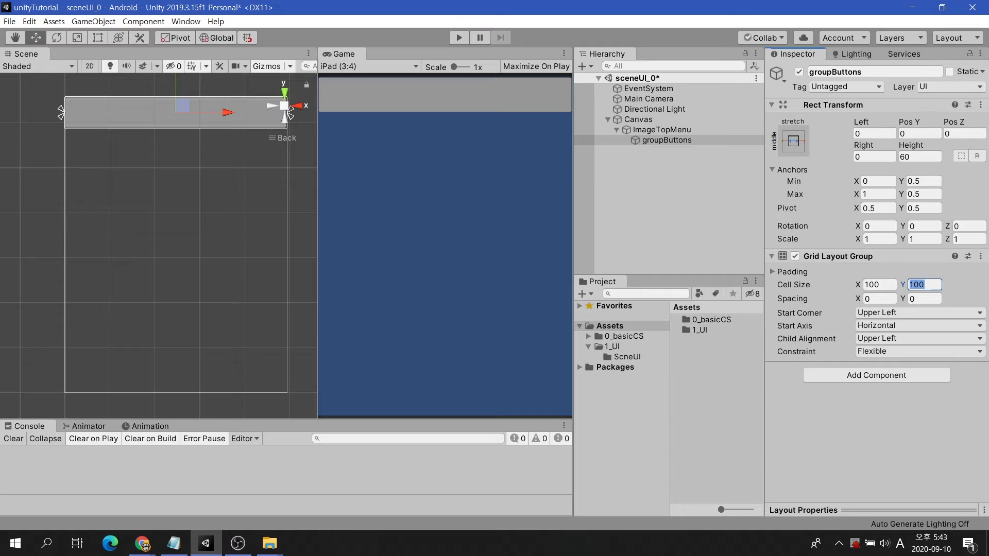
type("50")
left_click(879, 284)
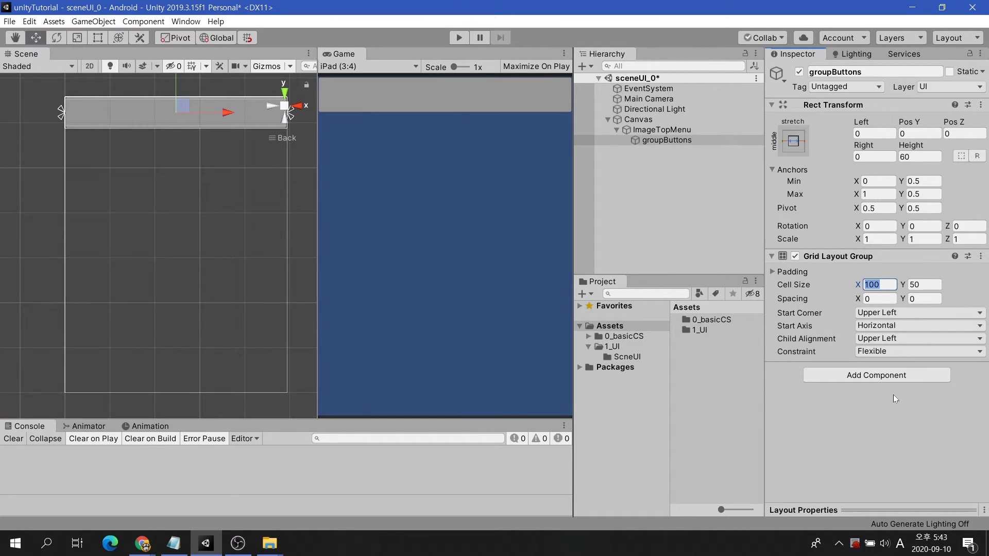
key("BackSpace")
key("BackSpace")
key("BackSpace")
Finish the 80 cell width, then add a yellow UI Button inside groupButtons.
type("80")
right_click(663, 135)
mouse_move(716, 330)
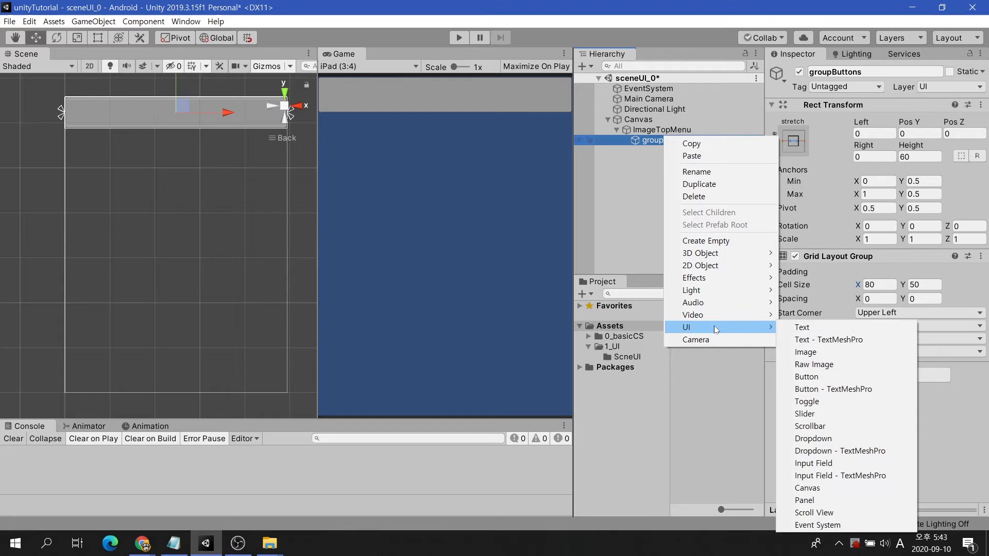
left_click(831, 377)
left_click(897, 331)
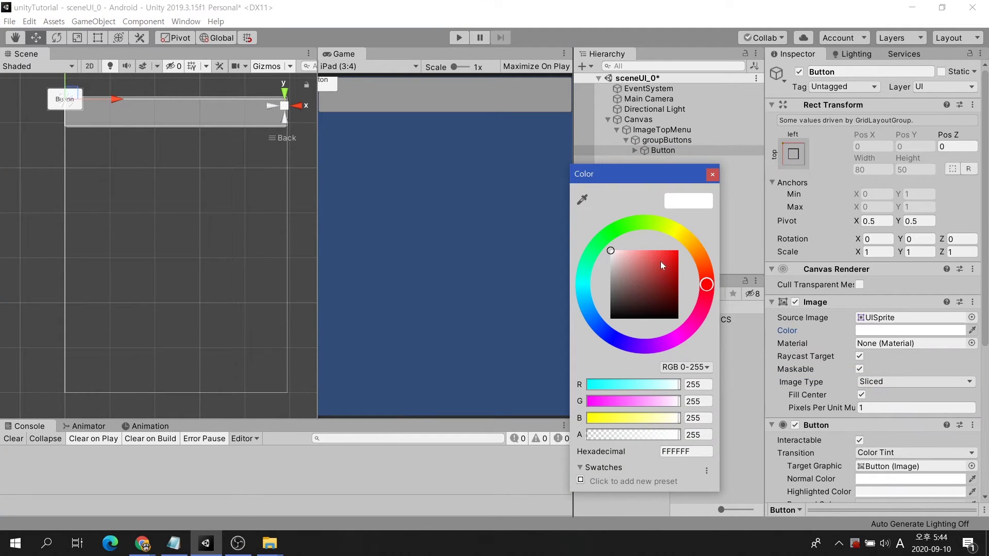
mouse_move(662, 234)
left_mouse_down()
mouse_move(688, 239)
mouse_move(674, 254)
mouse_move(693, 219)
left_mouse_up()
left_click(713, 176)
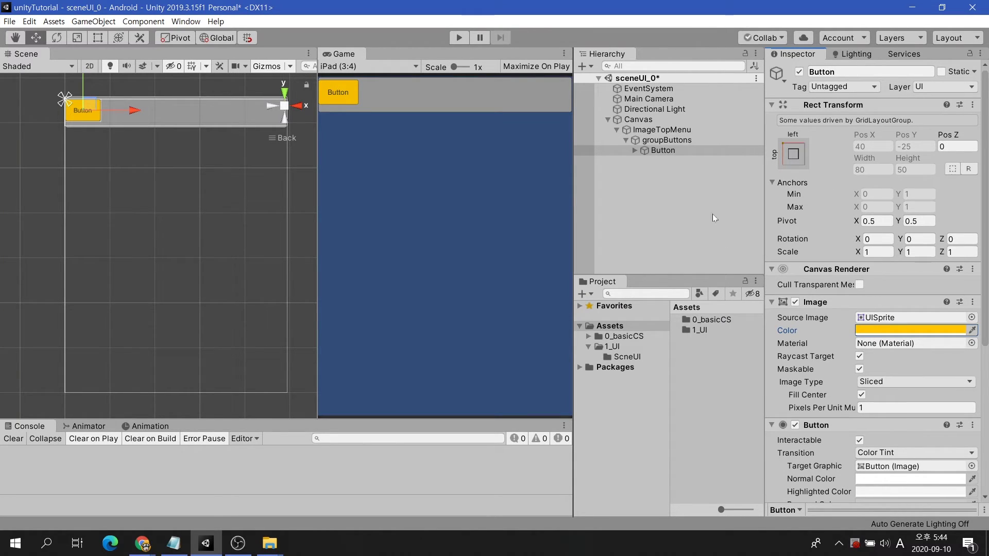
Duplicate the Button into three and centre them with Middle Center alignment and X spacing 6.
left_click(661, 149)
key("ctrl+d")
key("ctrl+d")
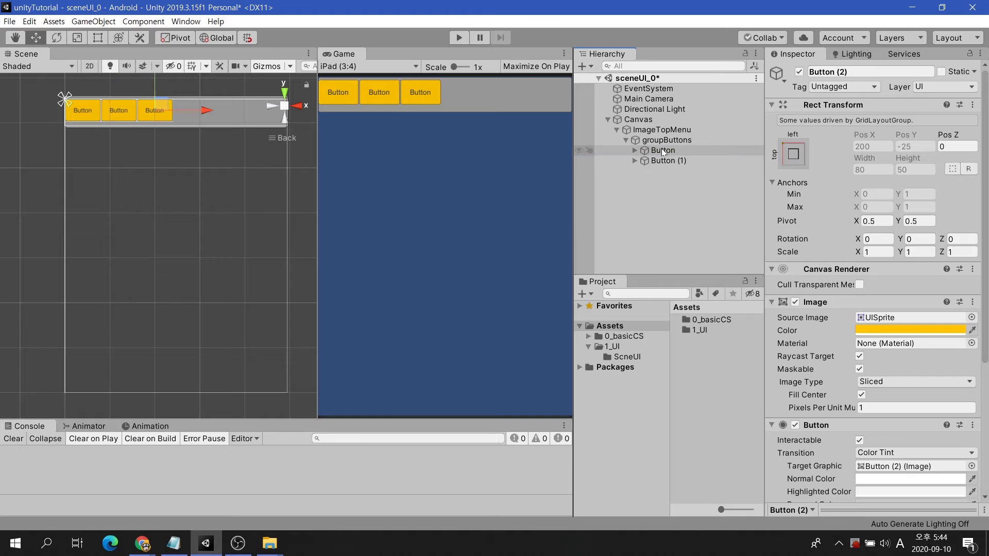
left_click(669, 139)
left_click(901, 340)
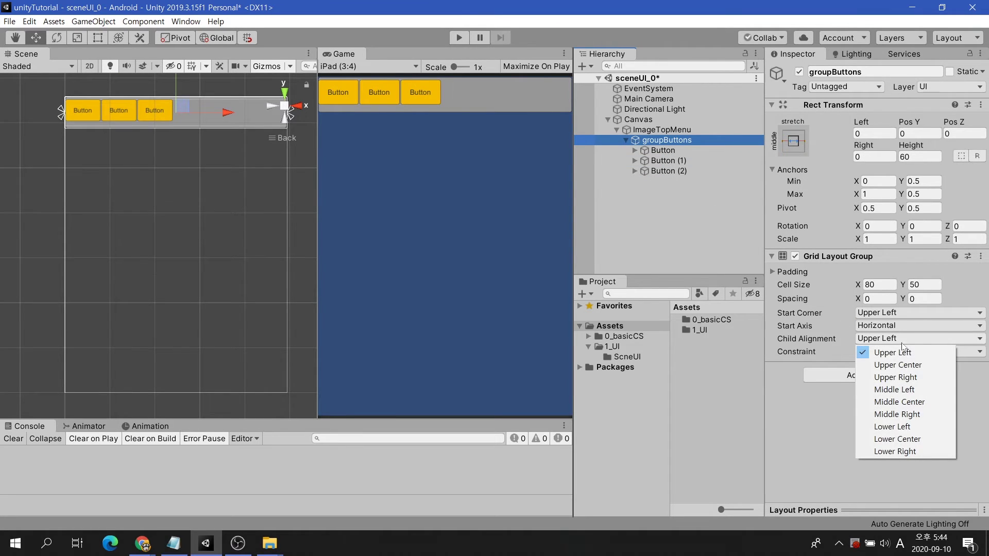
left_click(881, 404)
left_click(880, 298)
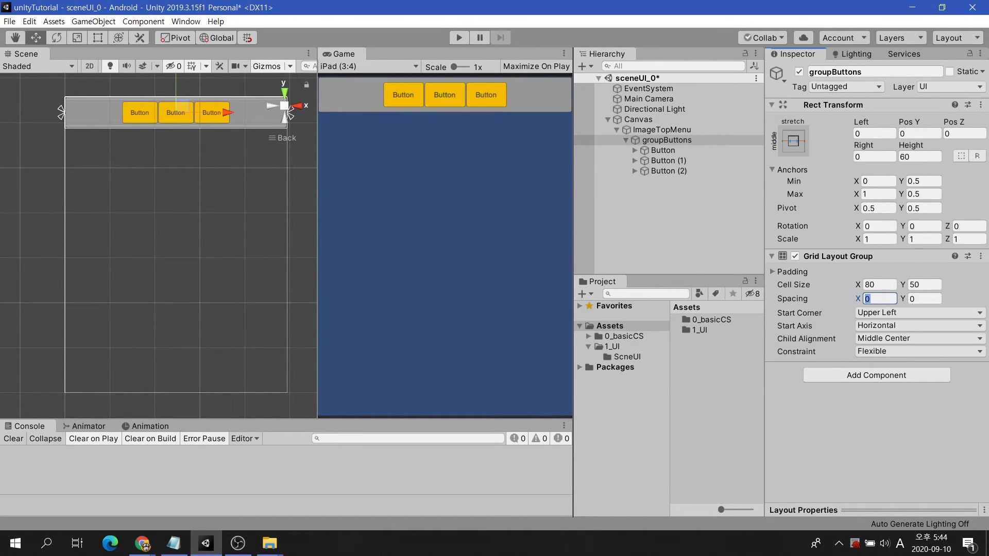
Preview the button bar at 9:16, 9:18 and 18:9 Landscape, then return to 9:16.
type("6")
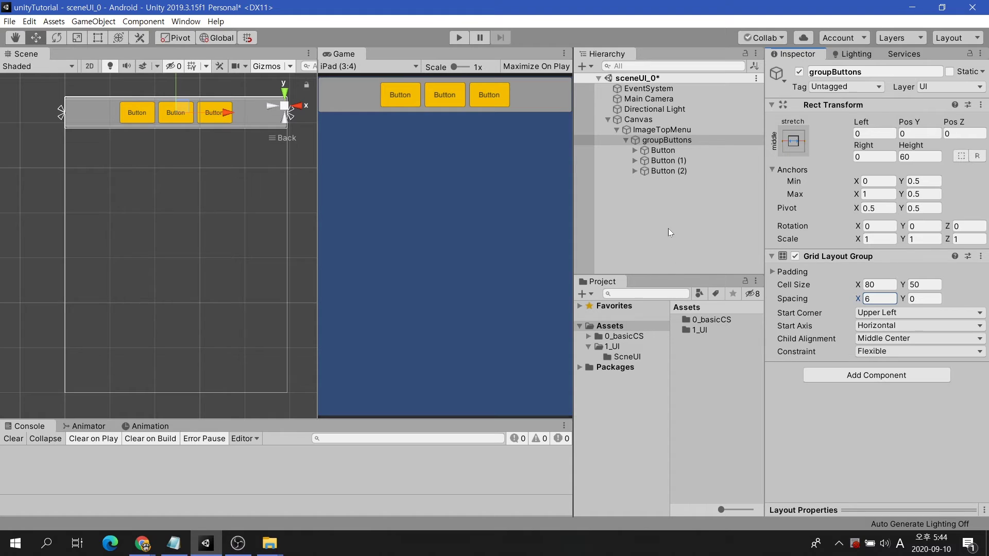
left_click(355, 66)
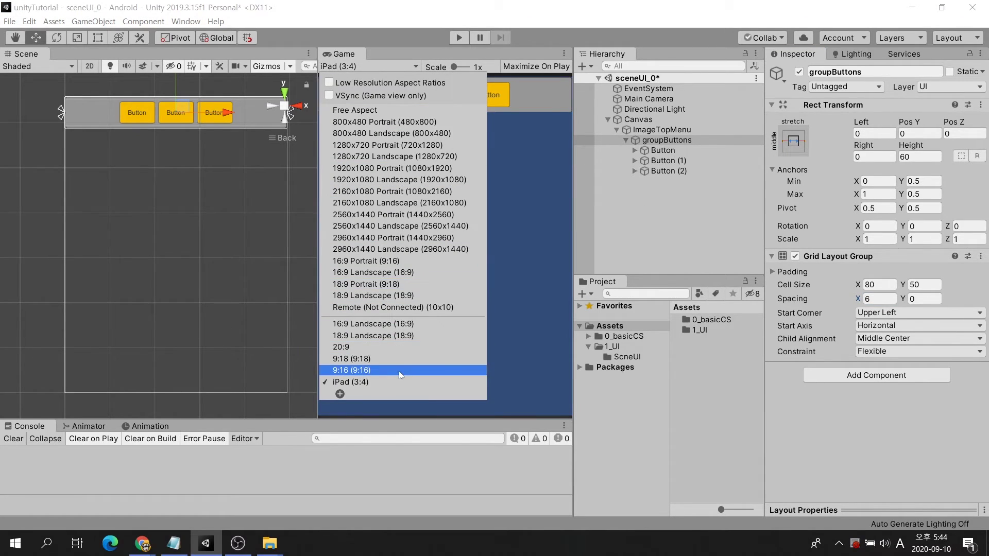
left_click(398, 371)
left_click(363, 66)
left_click(394, 359)
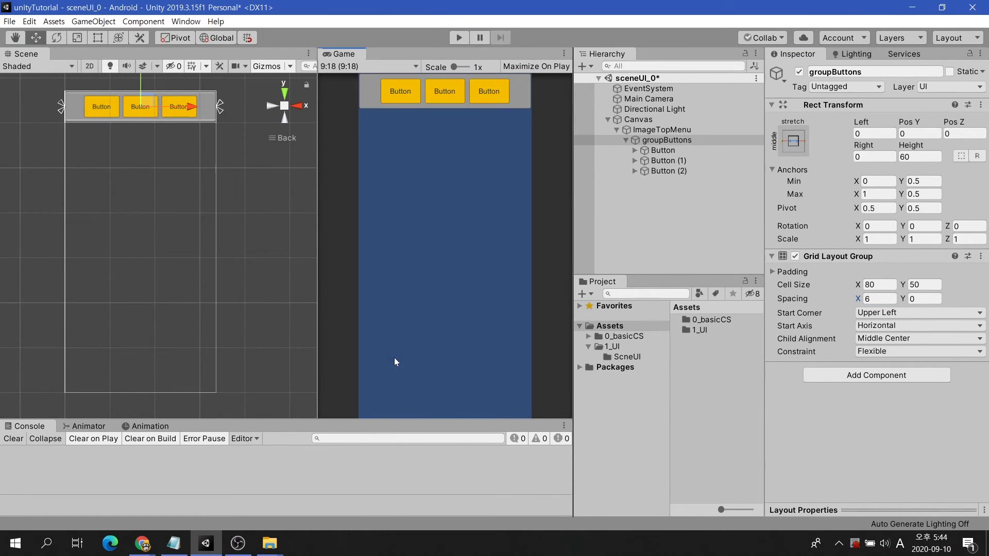
left_click(346, 72)
left_click(392, 335)
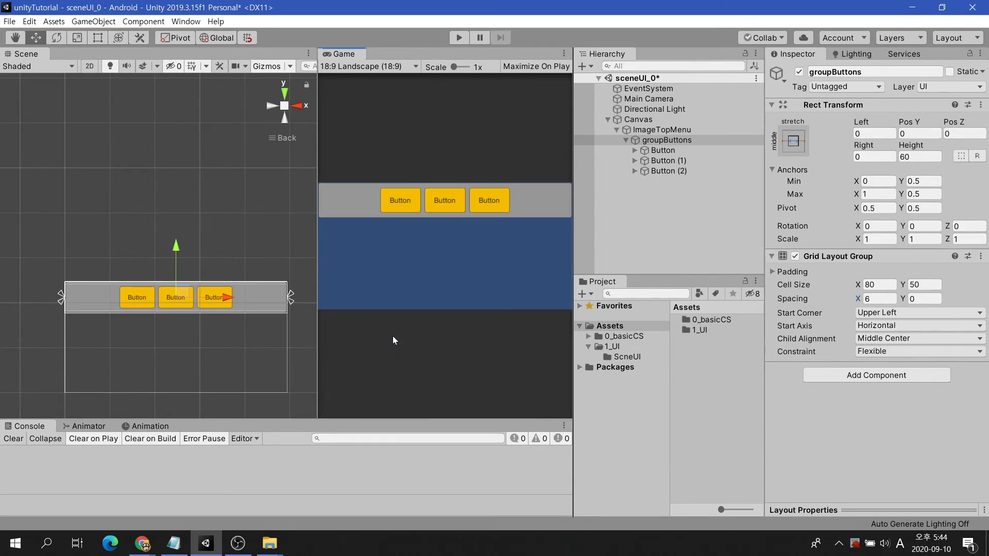
left_click(366, 67)
left_click(380, 370)
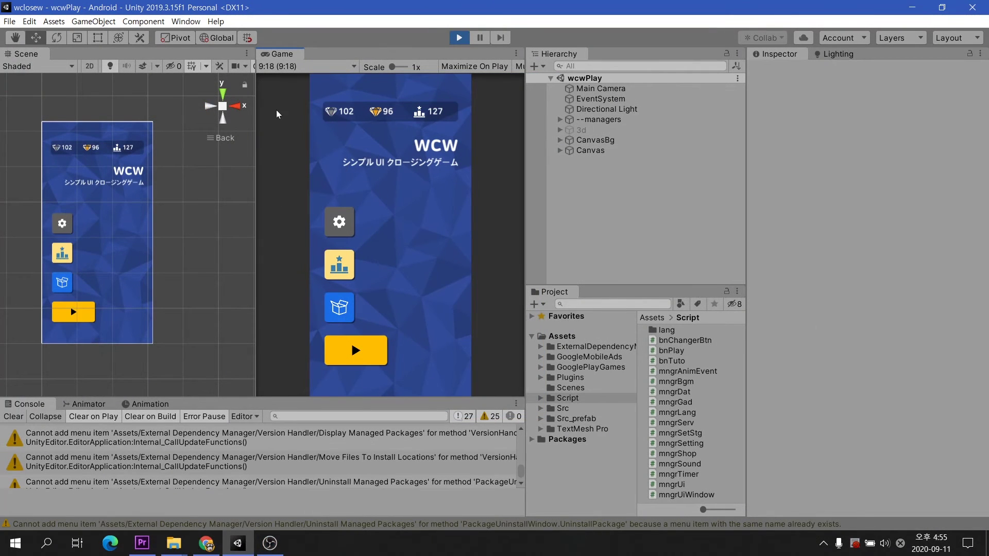
Switch the running wcwPlay game preview to the 9:16 aspect ratio.
left_click(274, 67)
left_click(294, 370)
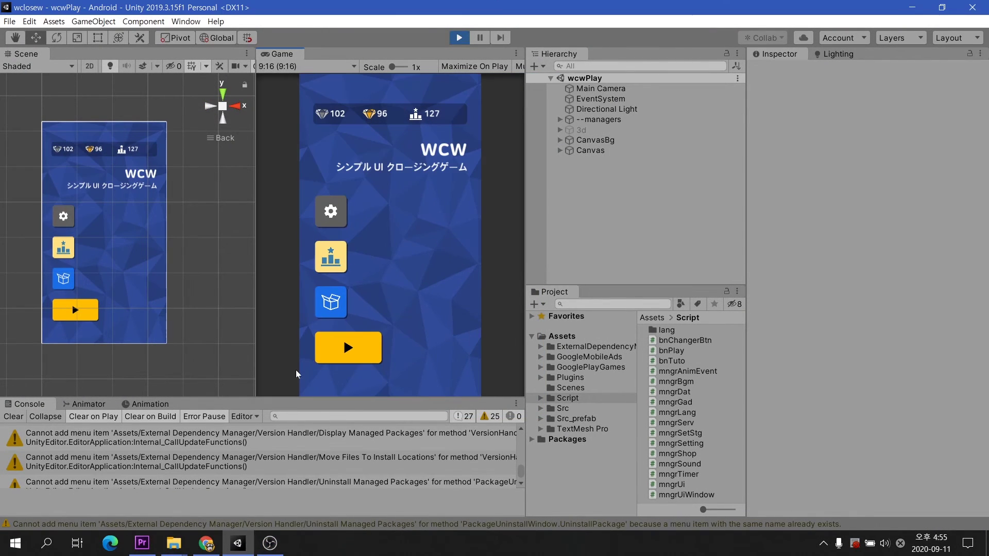